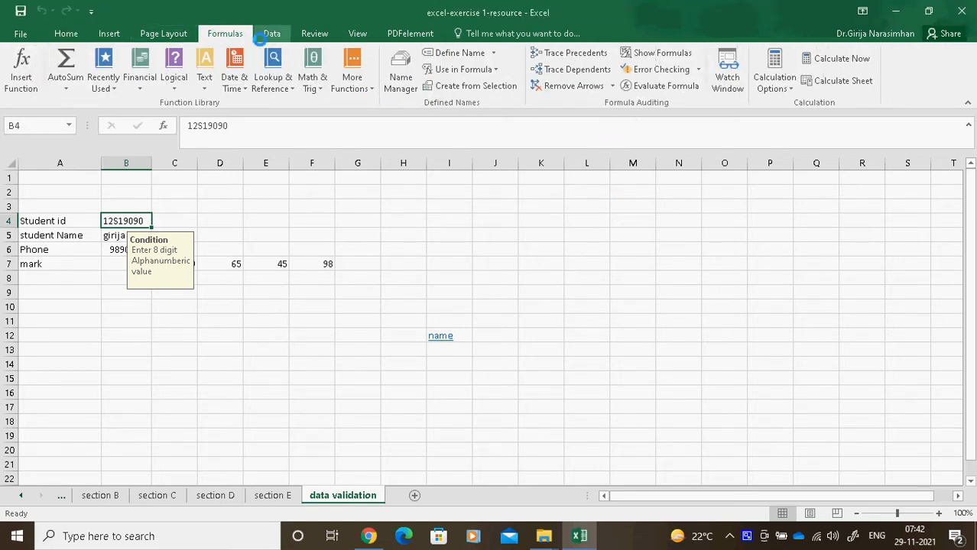
Show the Data Validation menu on the Data ribbon, including Circle Invalid Data and Clear Validation Circles.
click(272, 35)
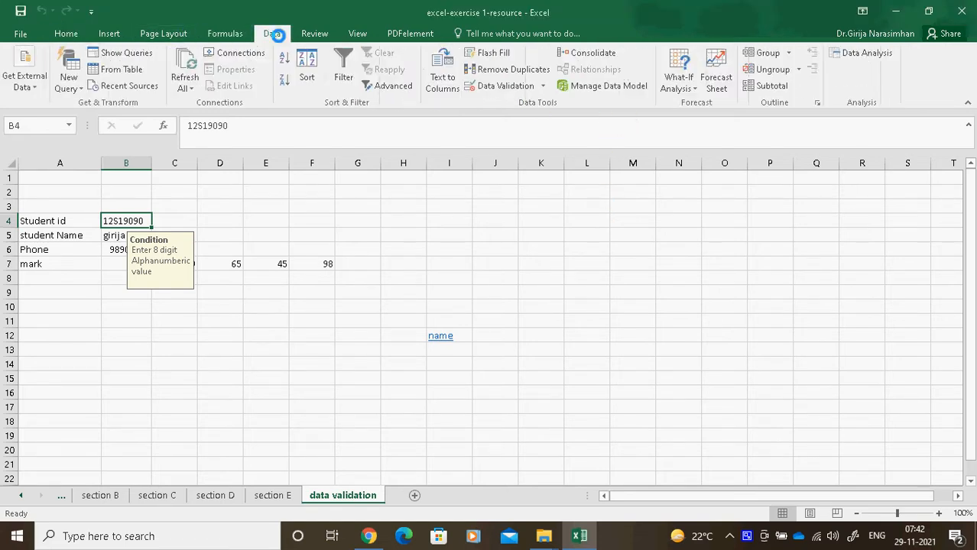
click(541, 86)
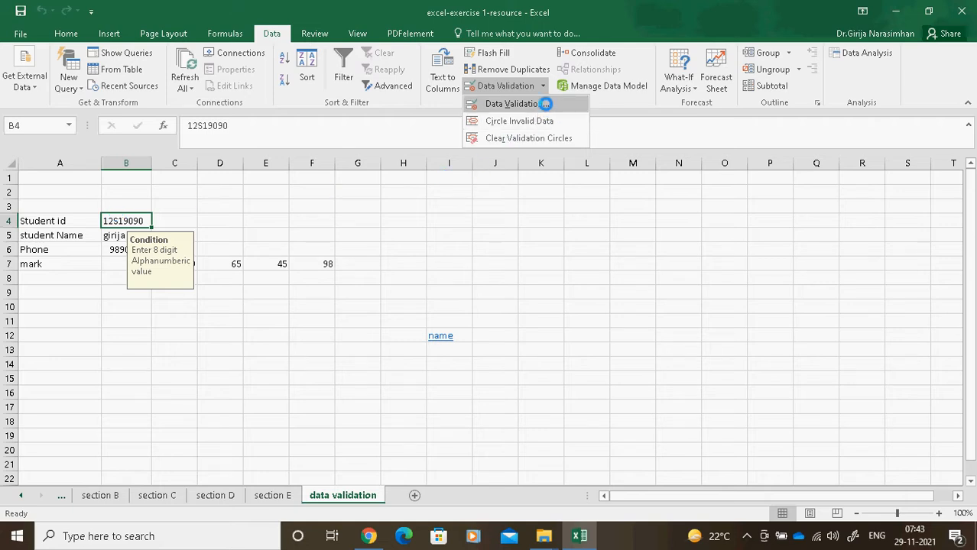
Review student ID cell B4's validation settings and Allow list unchanged, then bring up B4's shortcut menu.
click(540, 104)
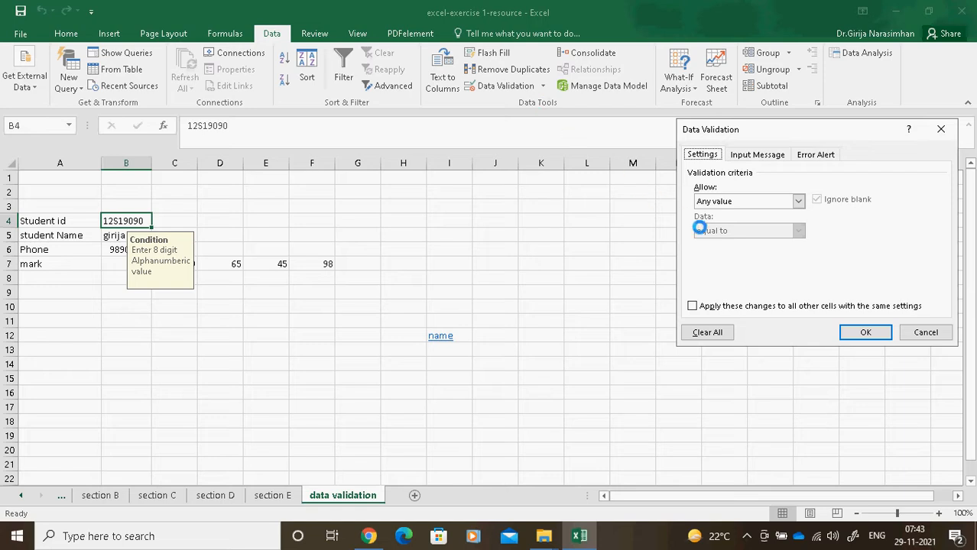
drag(842, 127, 304, 152)
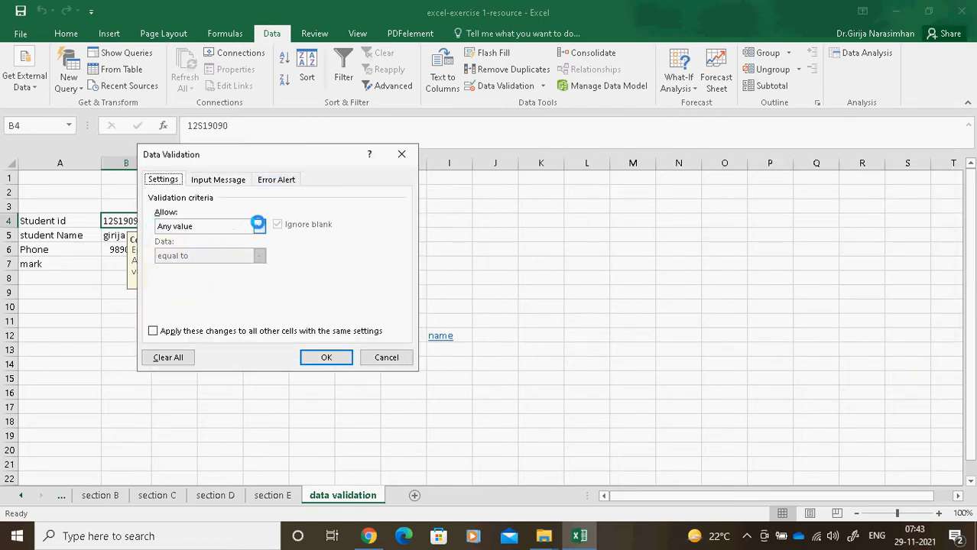
click(258, 224)
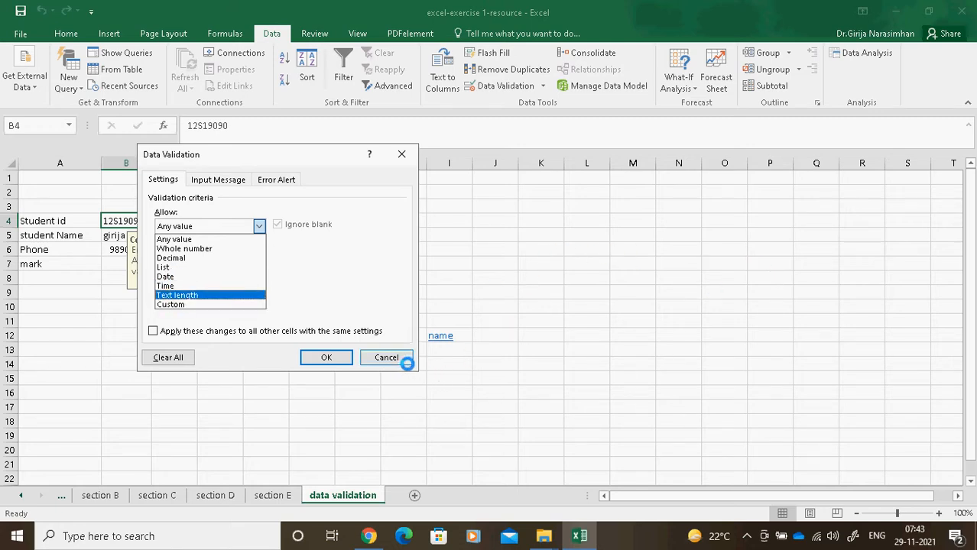
click(403, 357)
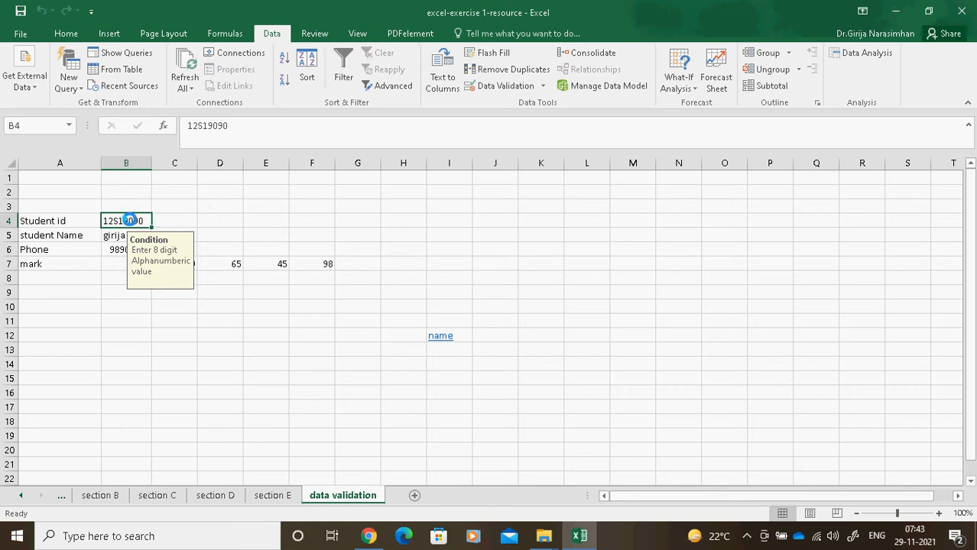
right_click(128, 220)
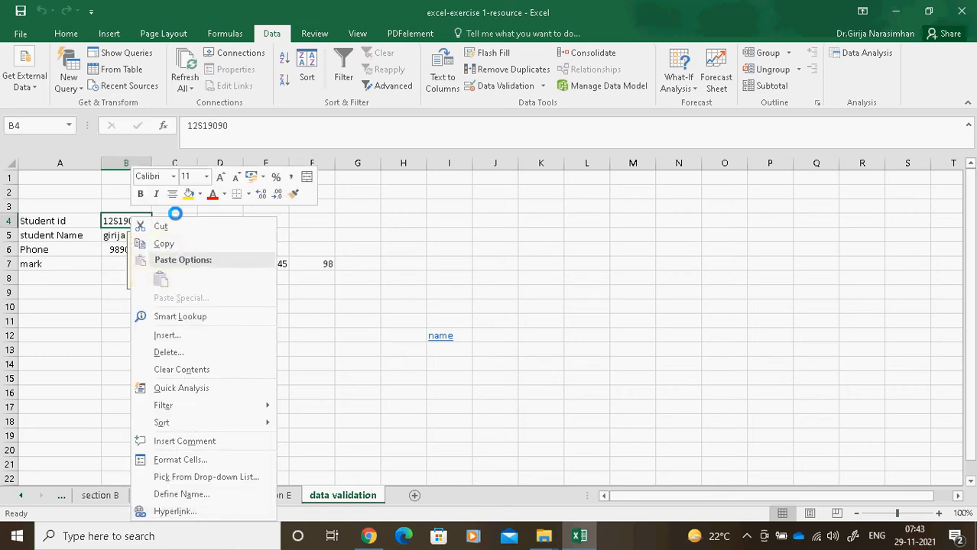
click(543, 86)
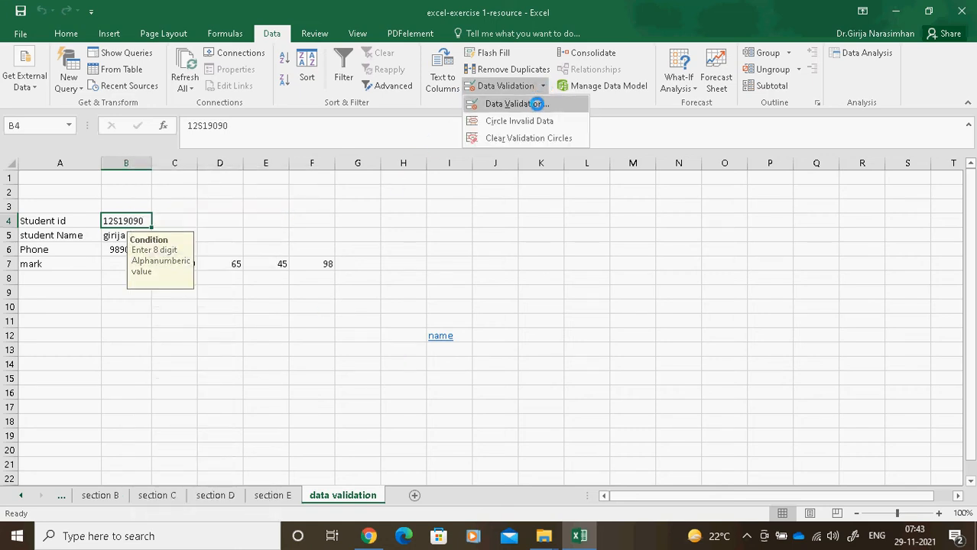
click(537, 103)
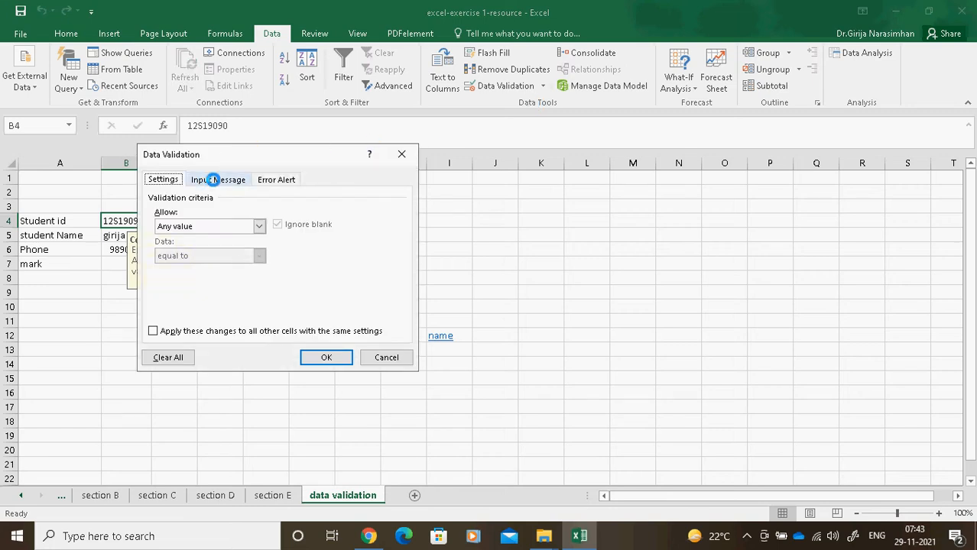
click(211, 180)
drag(259, 151, 398, 151)
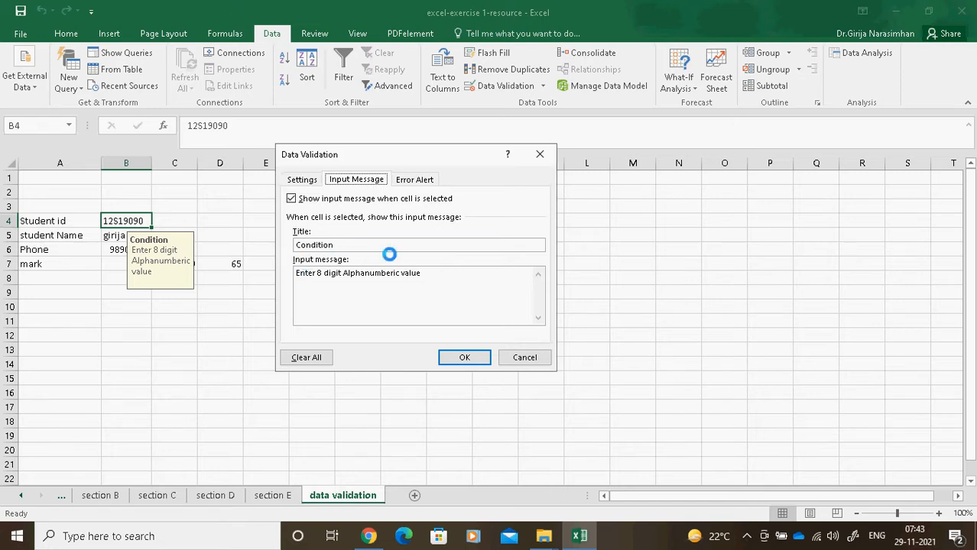
click(419, 181)
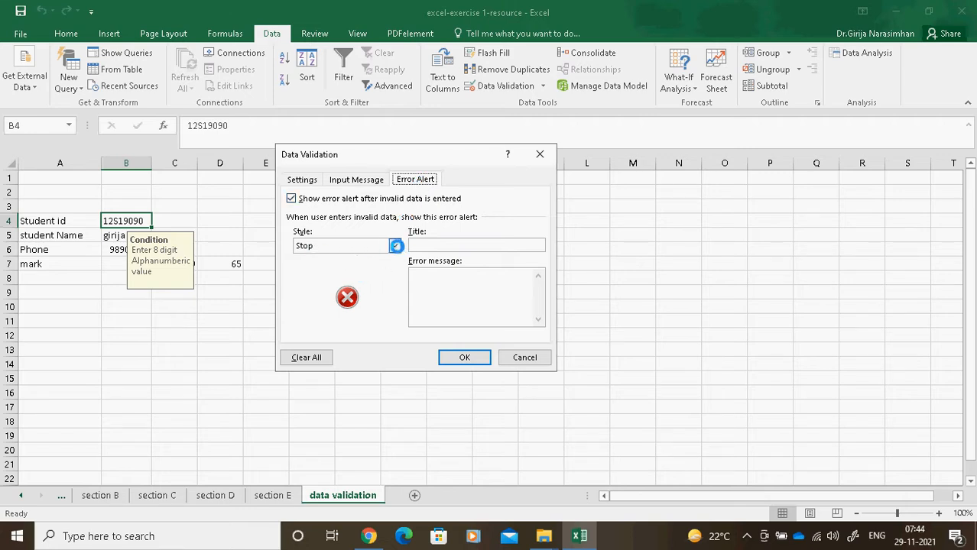
click(395, 246)
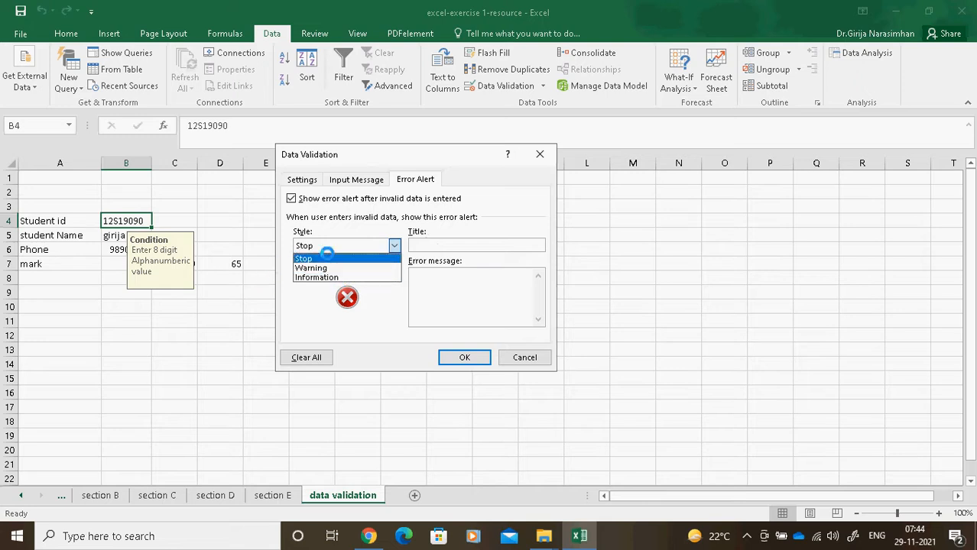
click(296, 316)
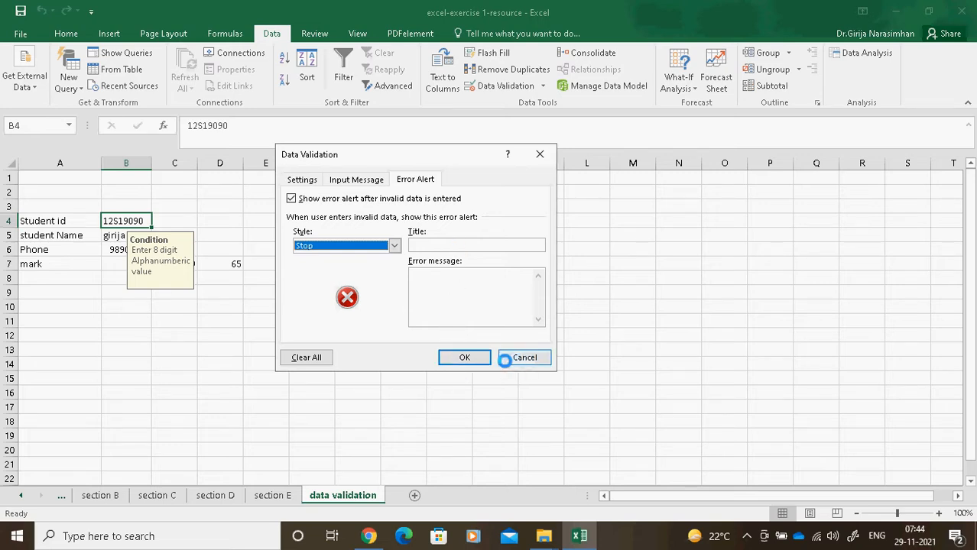
click(523, 357)
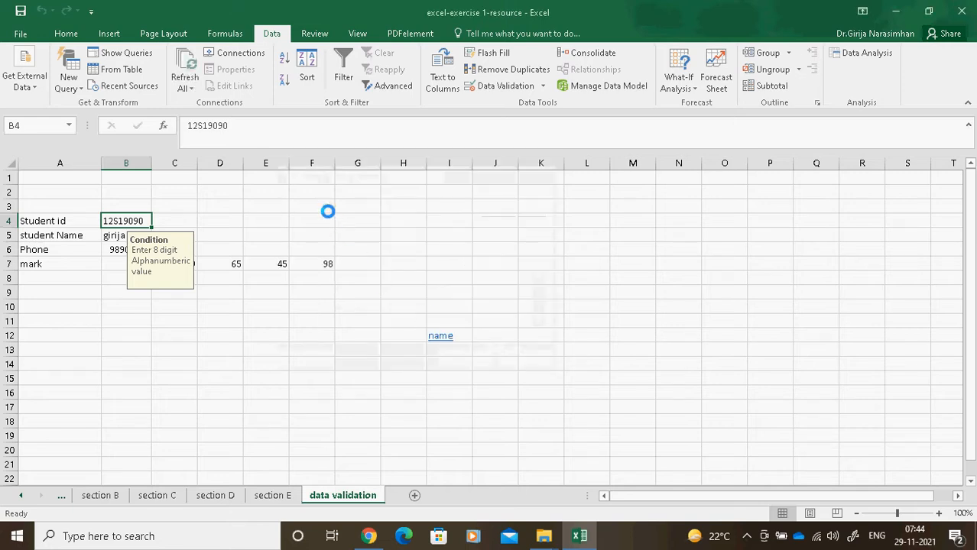
Set cell E4's validation criteria to whole numbers between minimum 0 and maximum 100.
click(277, 217)
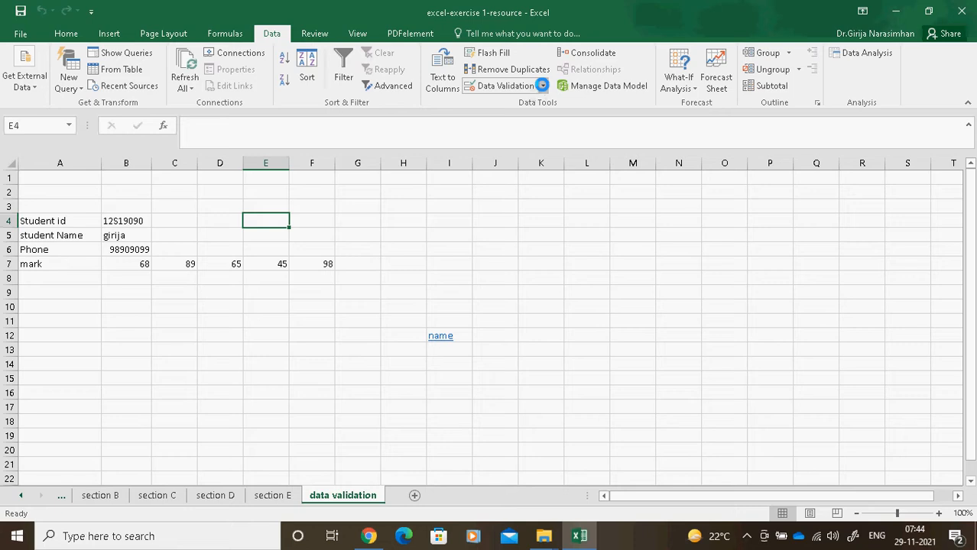
click(541, 85)
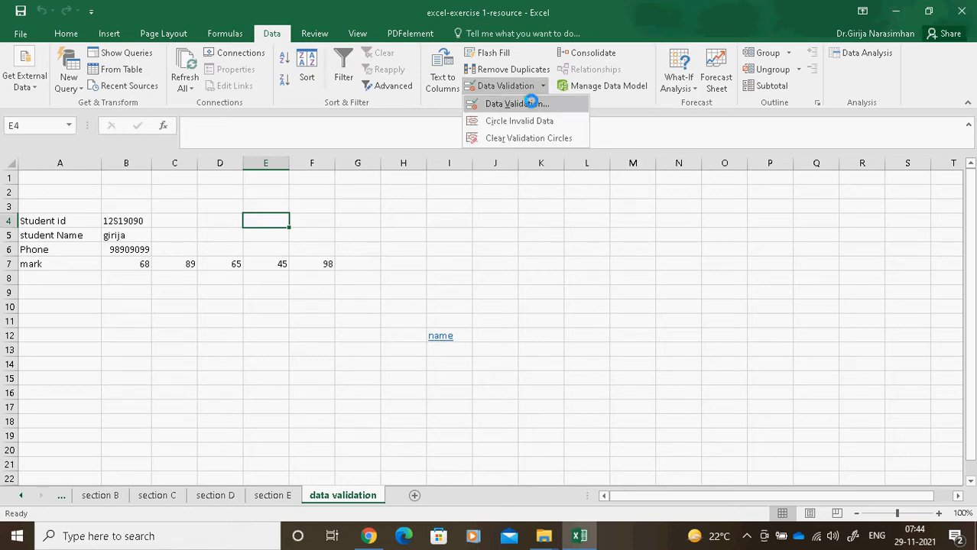
click(520, 103)
click(301, 180)
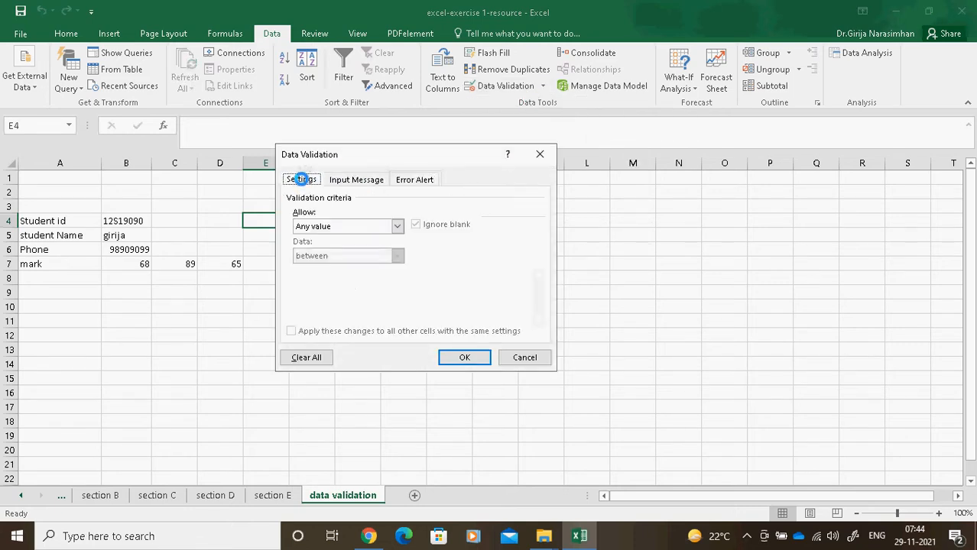
click(399, 227)
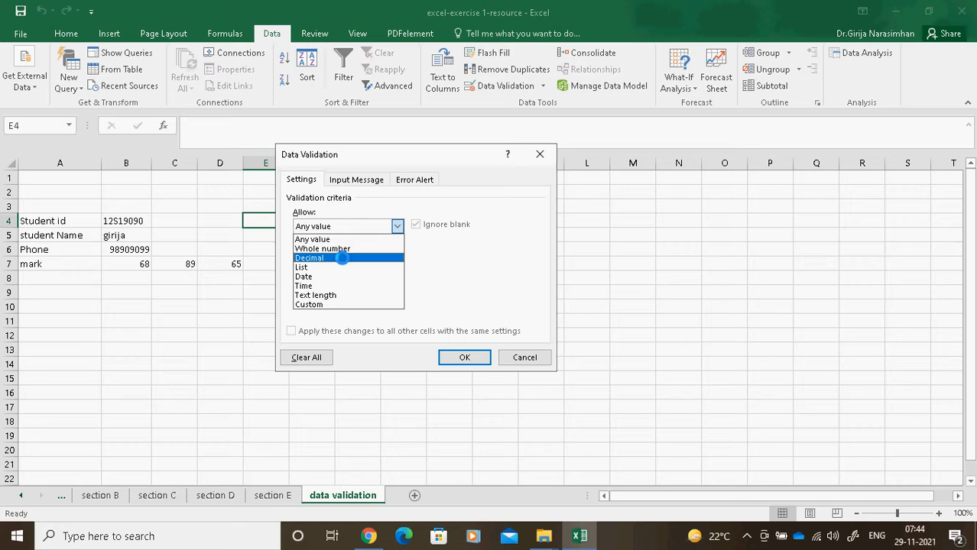
click(342, 258)
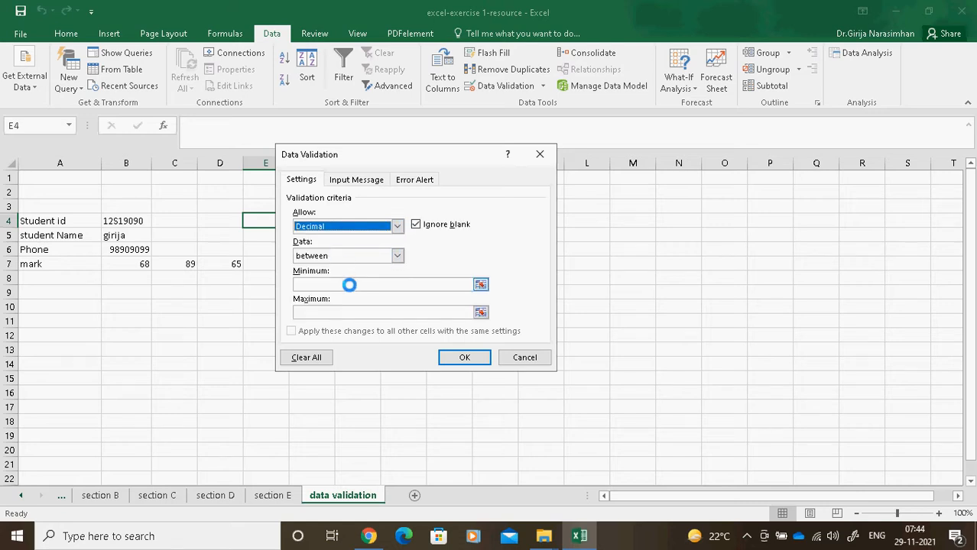
click(338, 284)
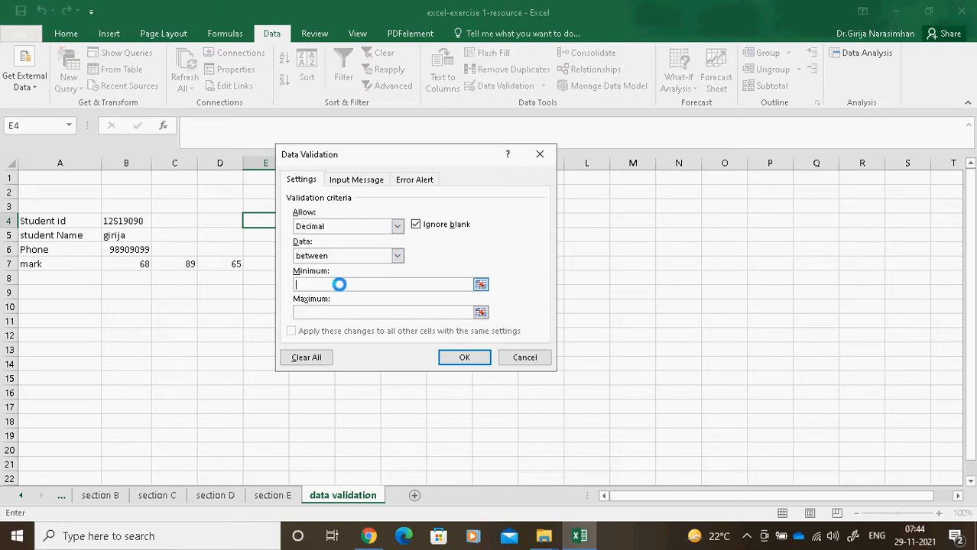
text(0)
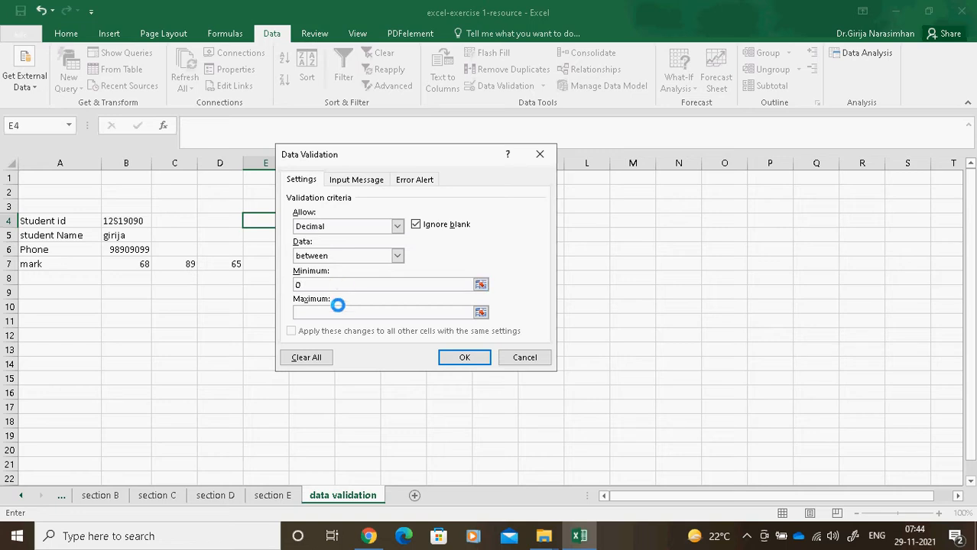
click(336, 314)
text(100)
click(396, 225)
click(308, 246)
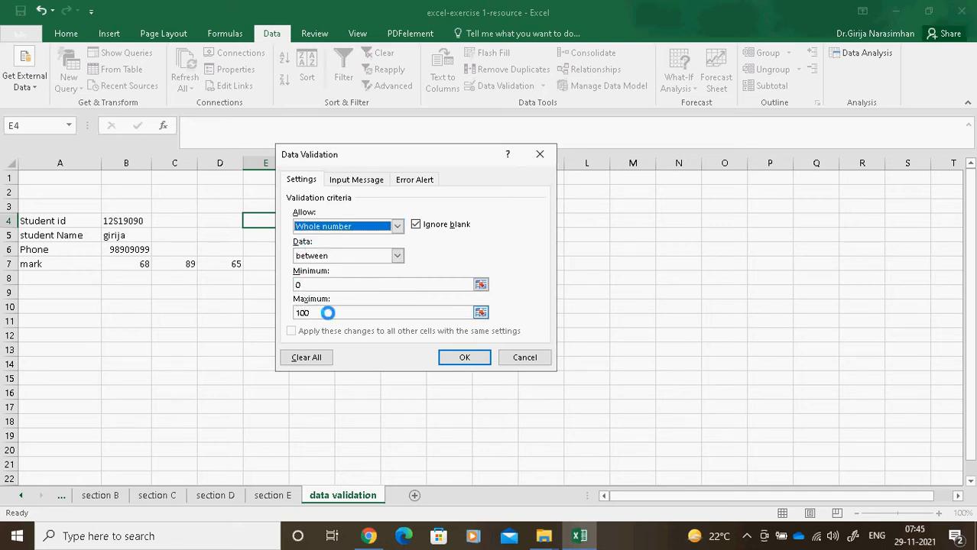
Give E4 an input message titled 'enter the mark' reading 'The values 0-100'.
click(371, 182)
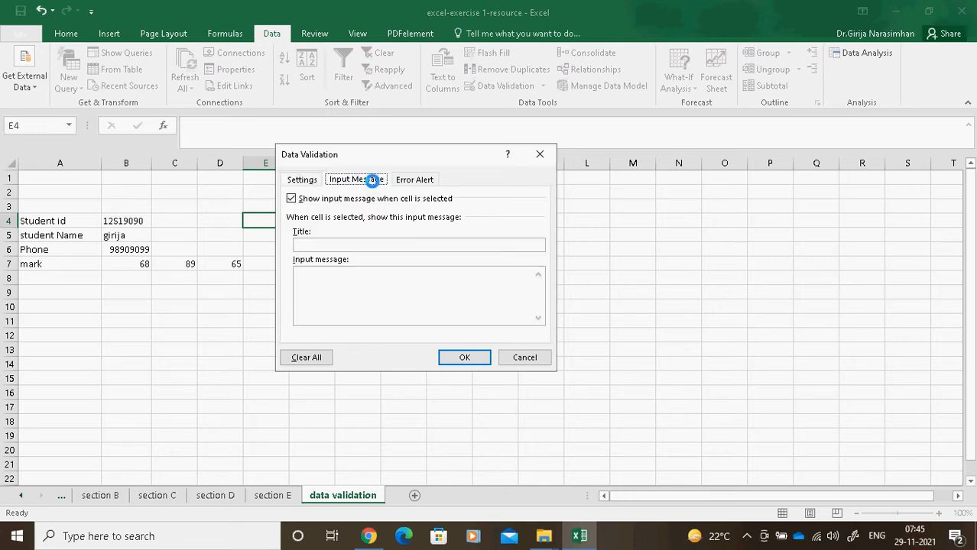
click(343, 246)
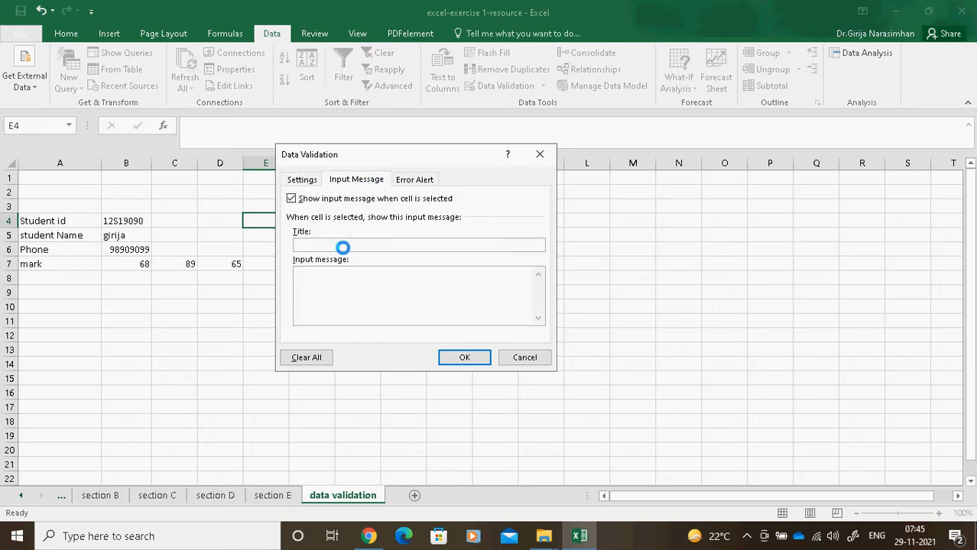
text(W)
key(BackSpace)
text(enter teh)
key(BackSpace)
key(BackSpace)
key(BackSpace)
text(the ma)
click(348, 278)
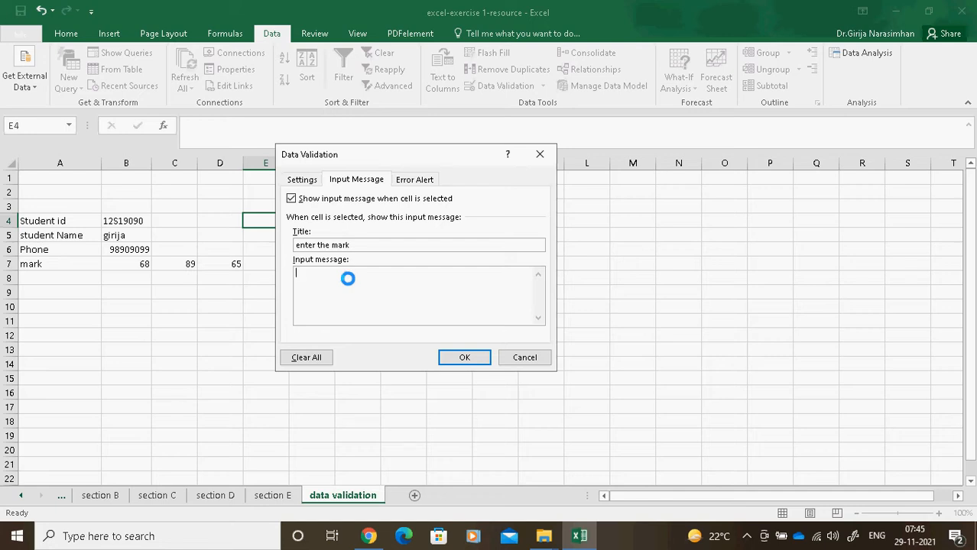
text(The values 0-100)
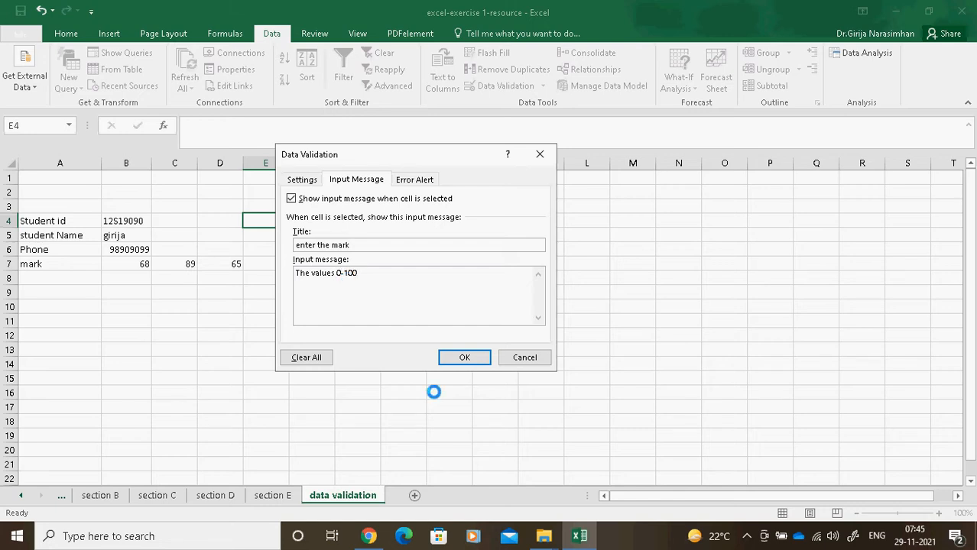
click(473, 356)
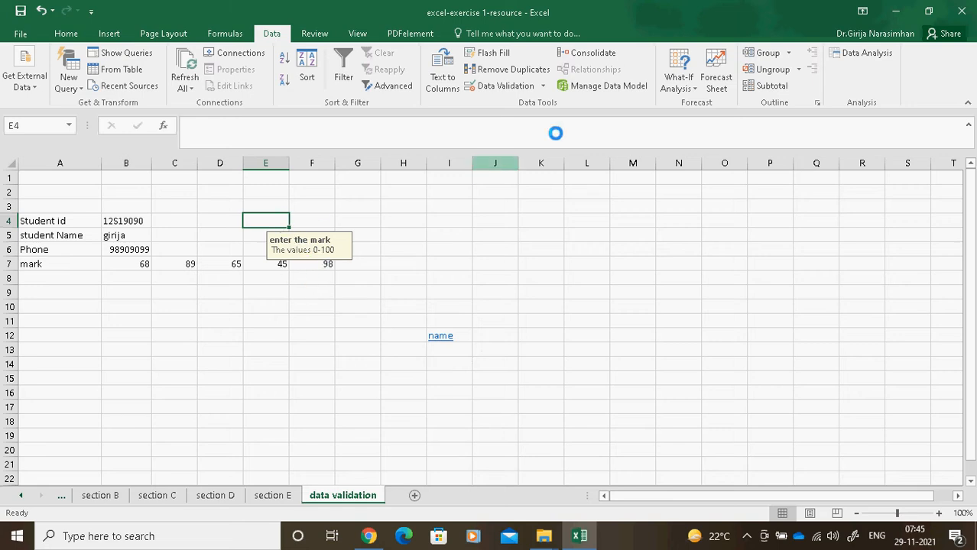
click(542, 85)
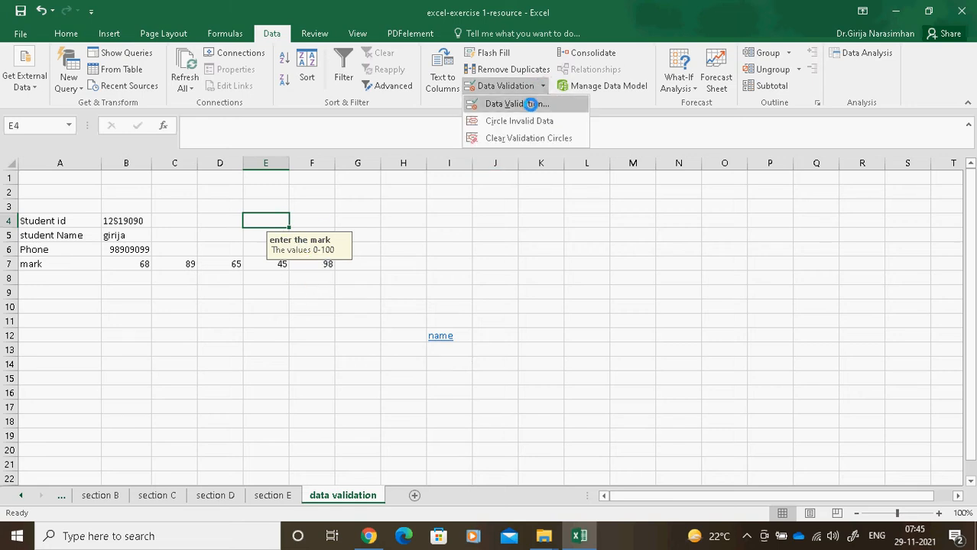
Add a Warning error alert to E4 titled 'Incorrect Value' with message 'Retype the value again'.
click(534, 101)
click(414, 180)
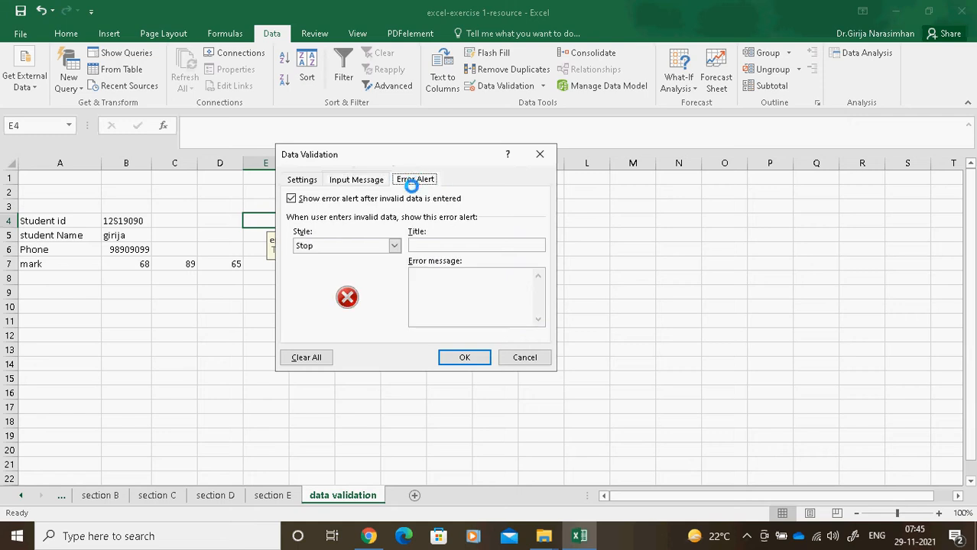
click(356, 243)
click(347, 268)
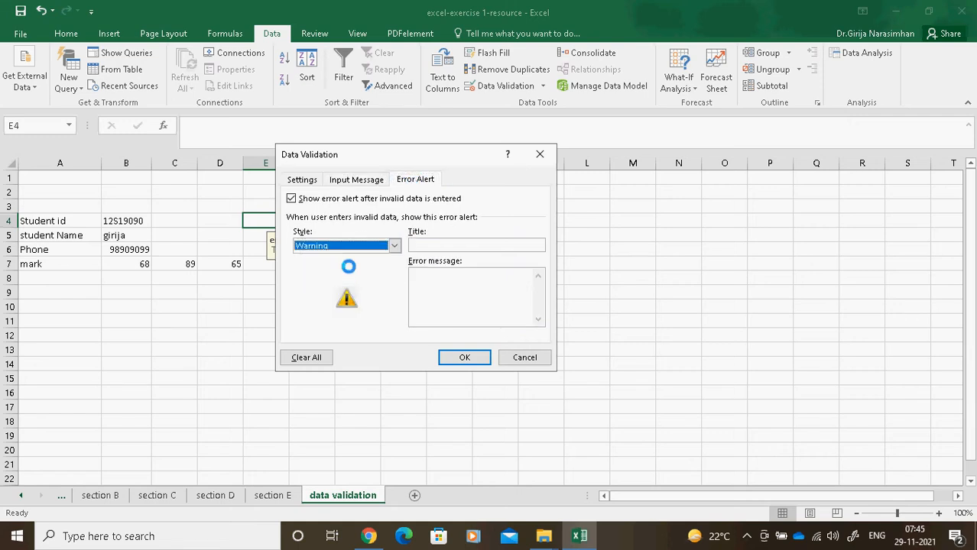
click(446, 243)
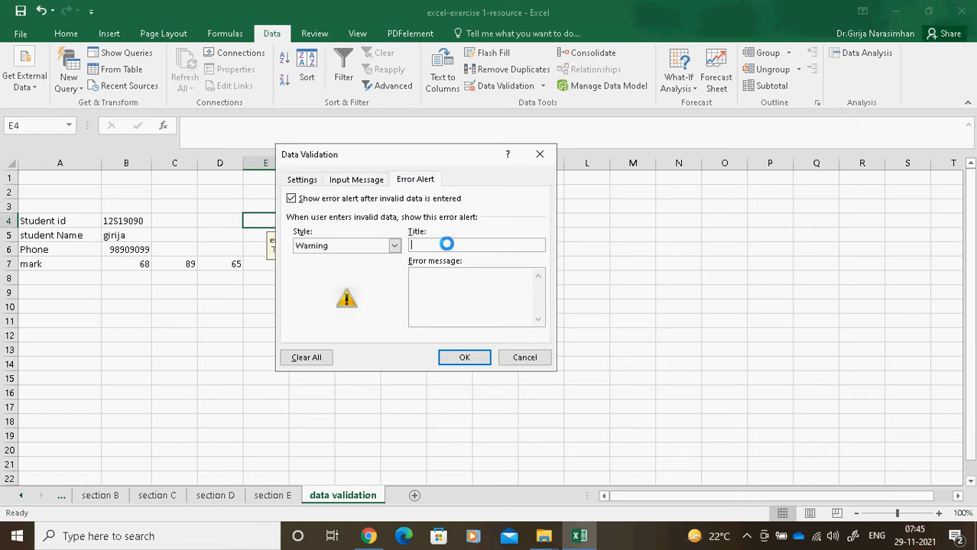
text(Incorrect Value)
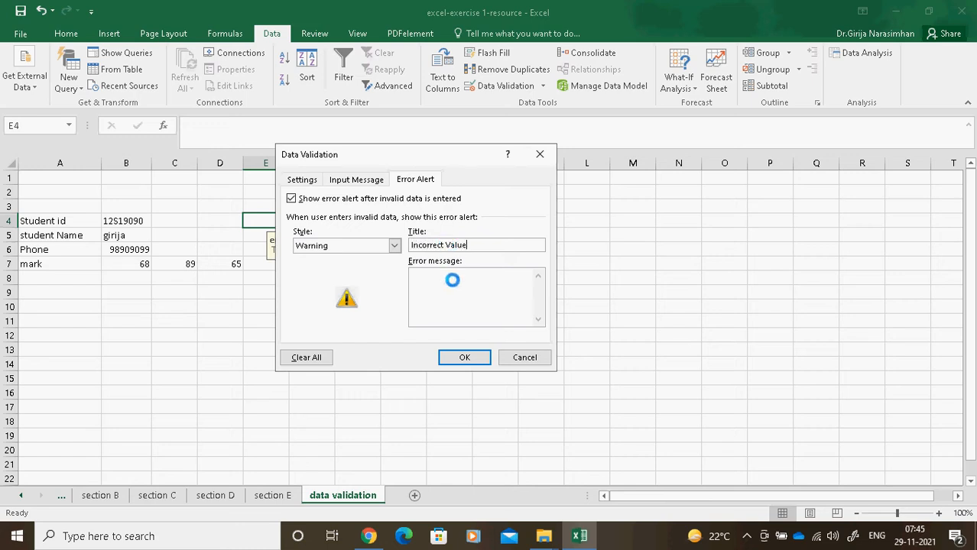
click(452, 280)
text(Retype the value again)
click(463, 357)
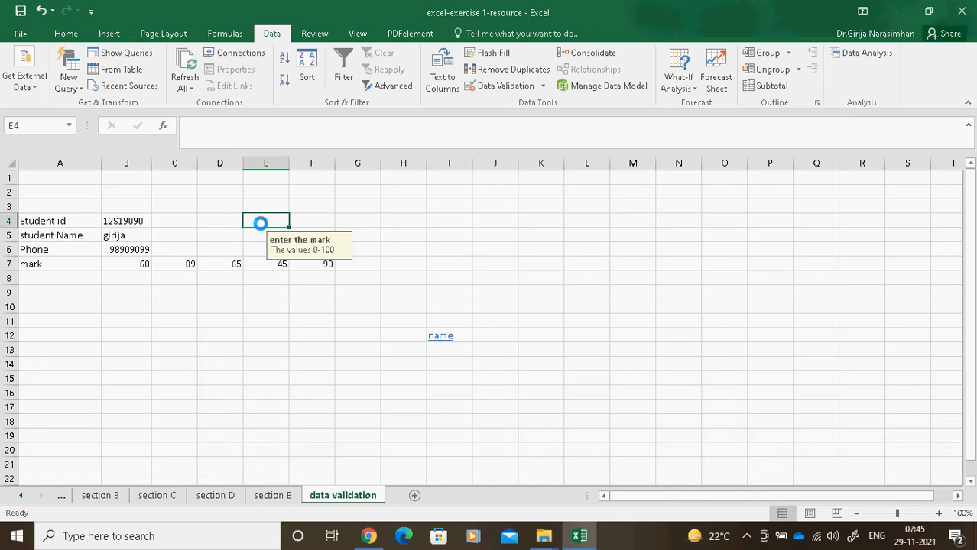
Test E4 with 0 and 101, reject the Incorrect Value warning, and enter 100 instead.
text(0)
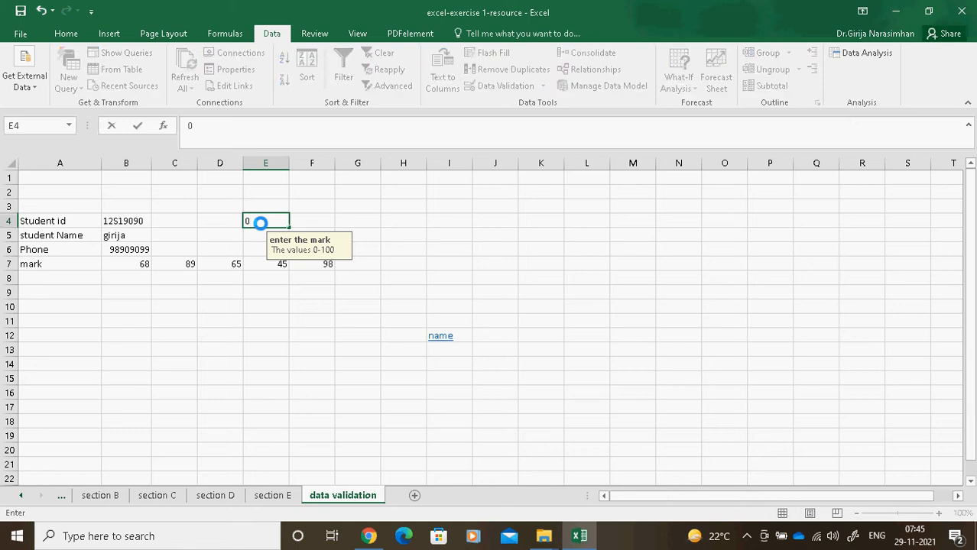
key(Return)
click(260, 223)
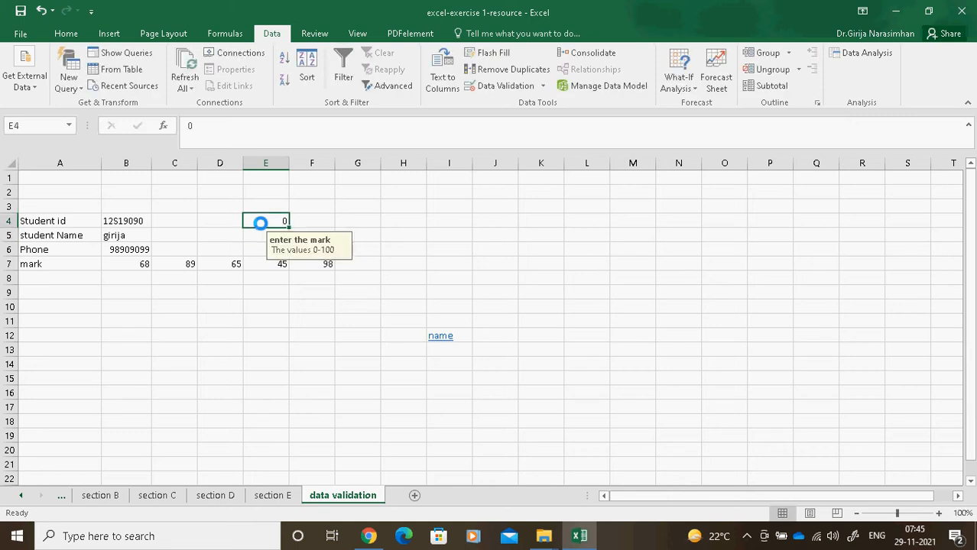
text(101)
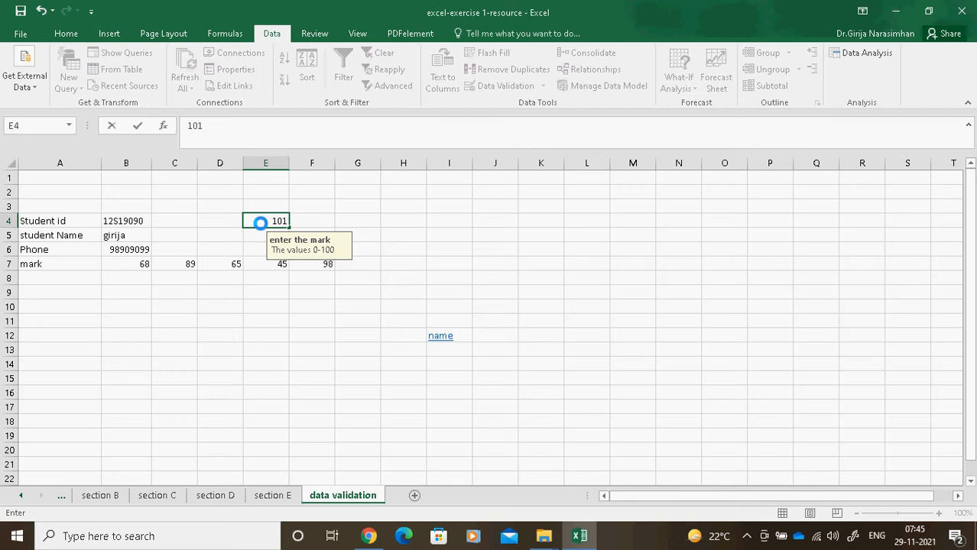
key(Return)
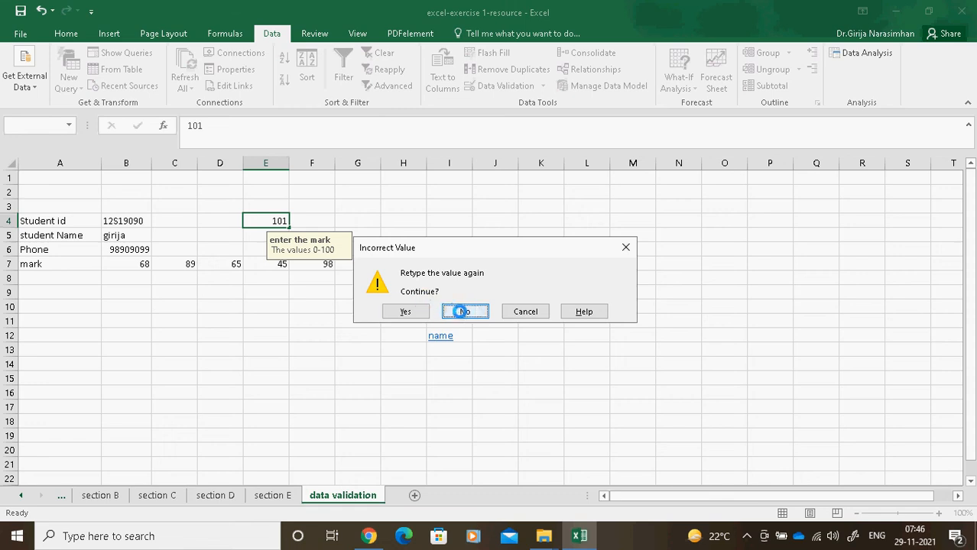
click(468, 311)
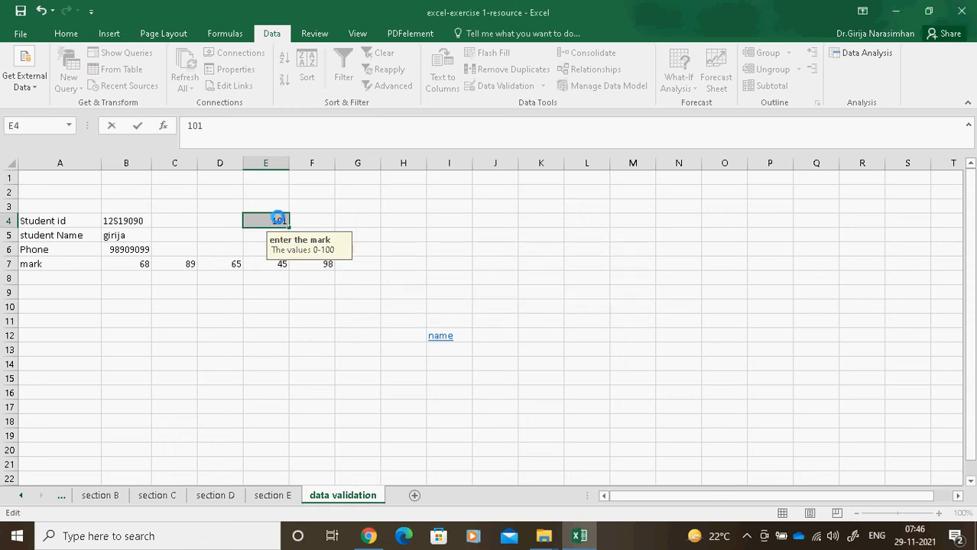
text(100)
click(551, 256)
click(267, 219)
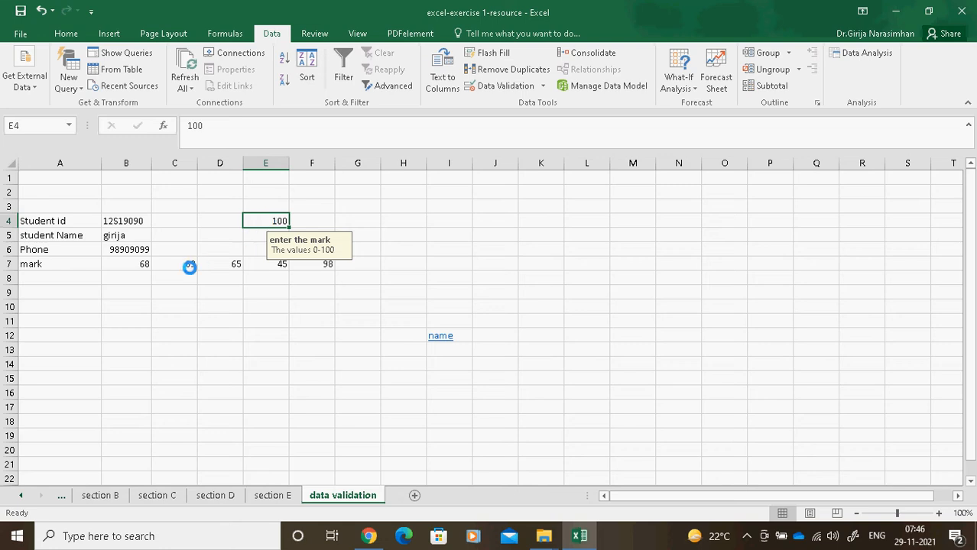
click(122, 238)
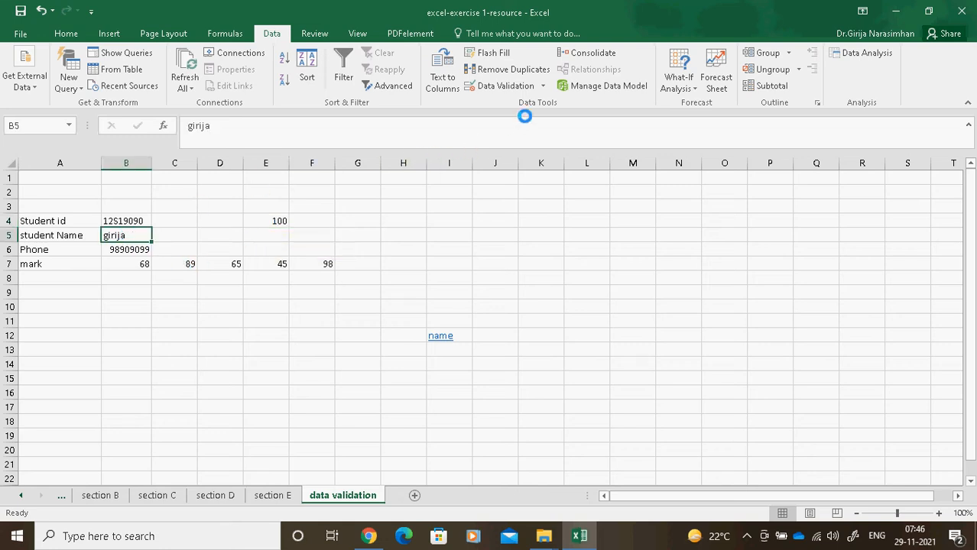
Confirm name cell B5's less-than-or-equal rule with its Information alert titled 'Lengthy name'.
click(543, 86)
click(524, 104)
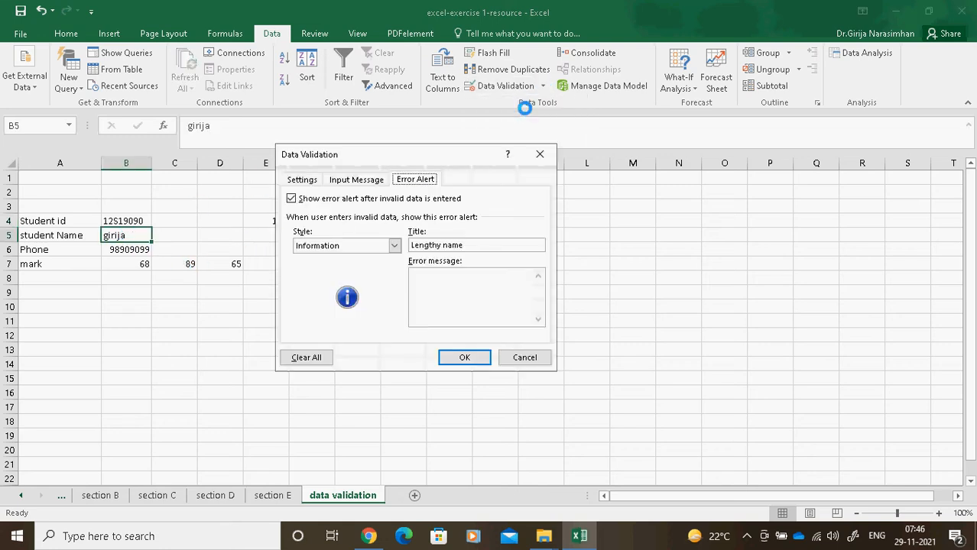
click(302, 177)
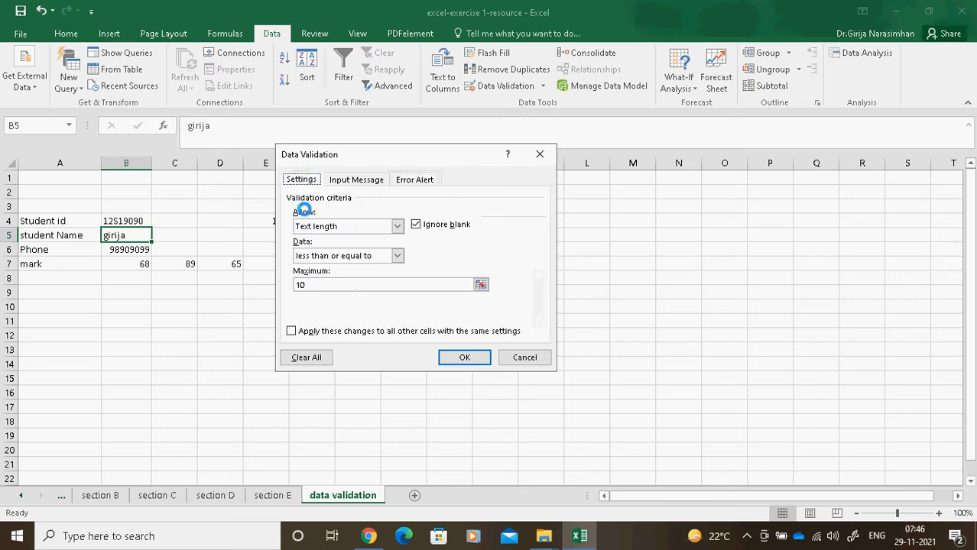
click(395, 256)
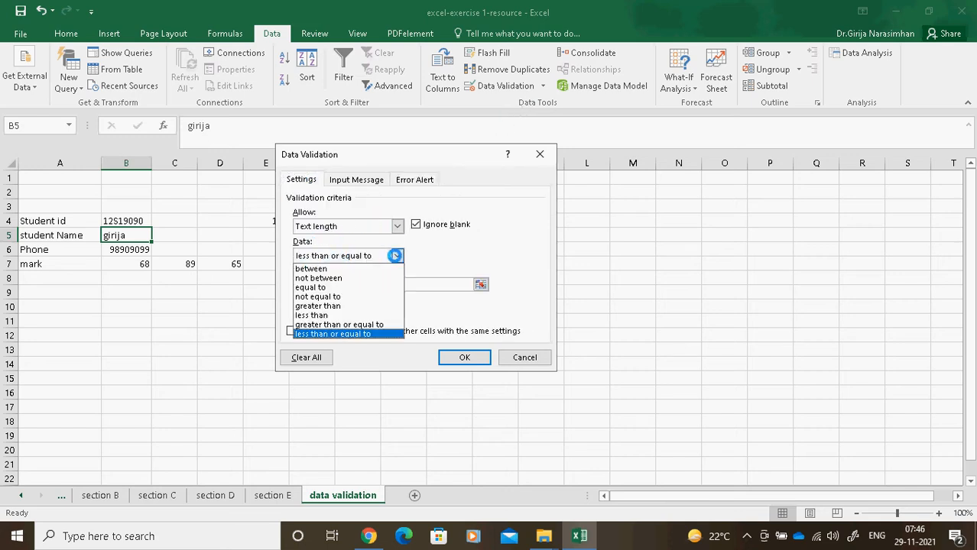
click(433, 258)
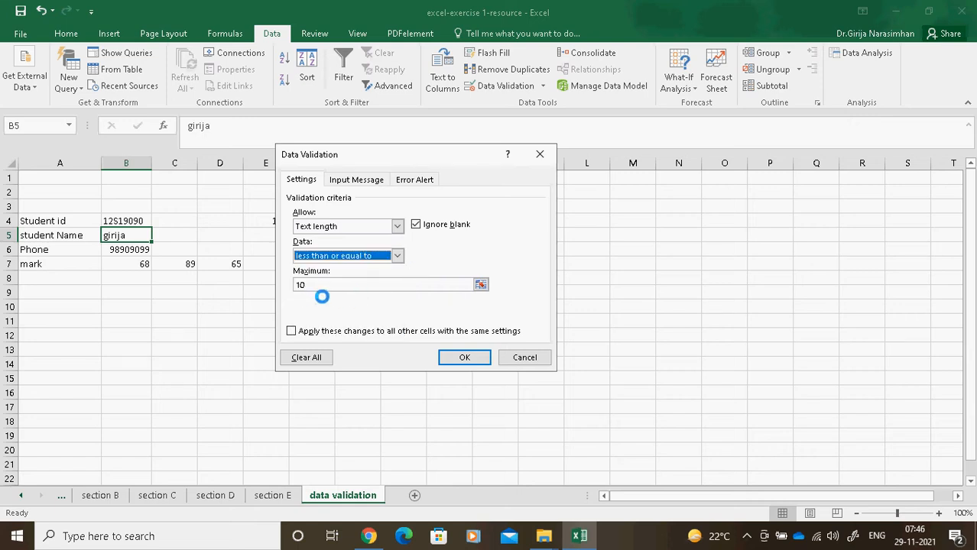
click(356, 179)
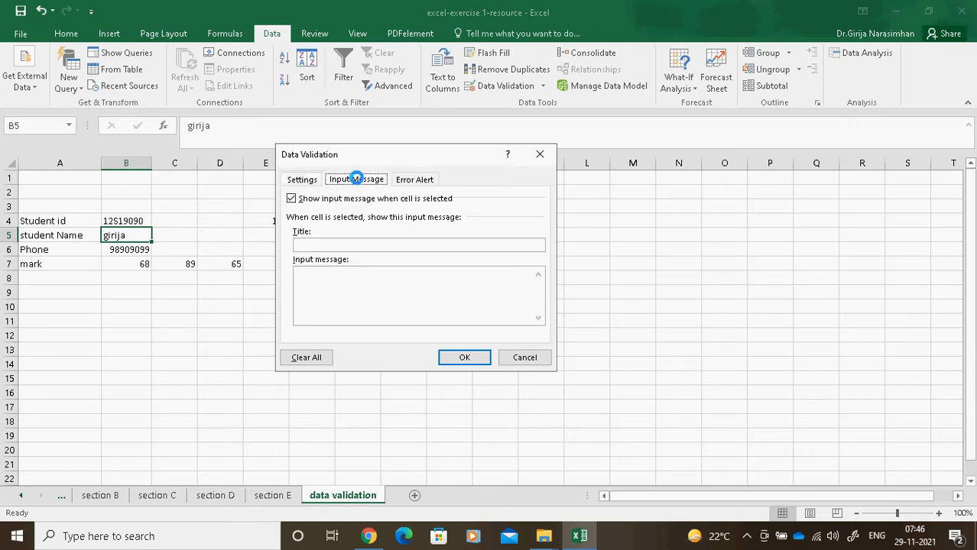
click(415, 179)
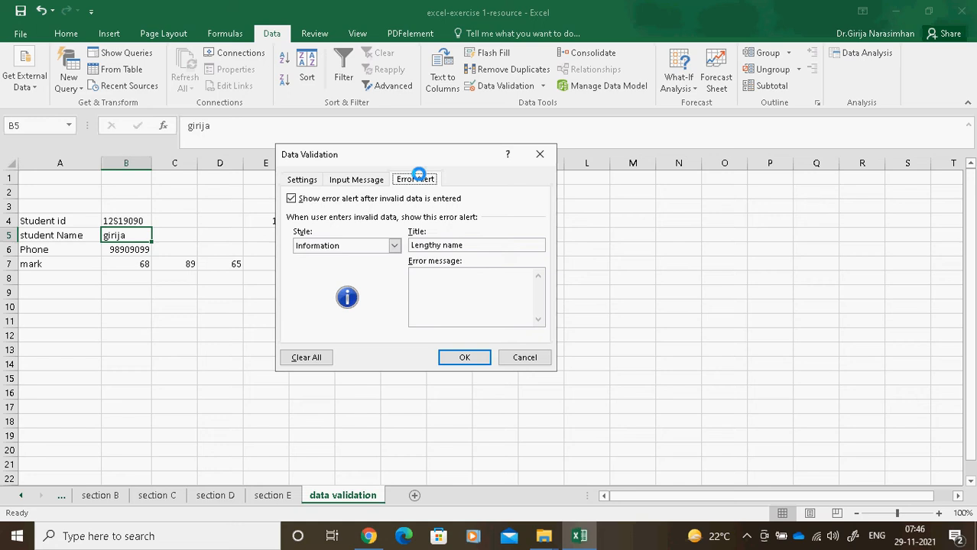
click(462, 356)
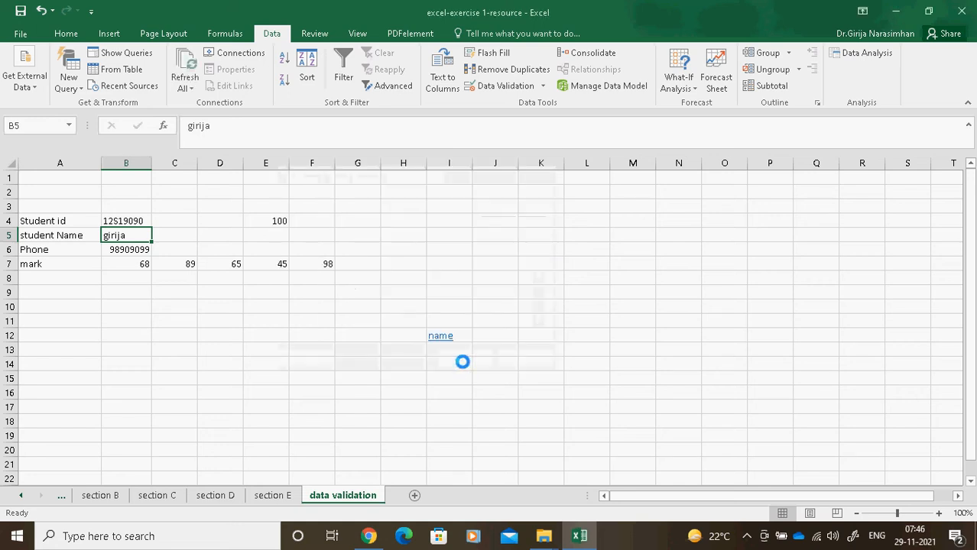
Check phone cell B6's whole-number range of 90000000 to 99999999, leaving it unchanged.
click(144, 249)
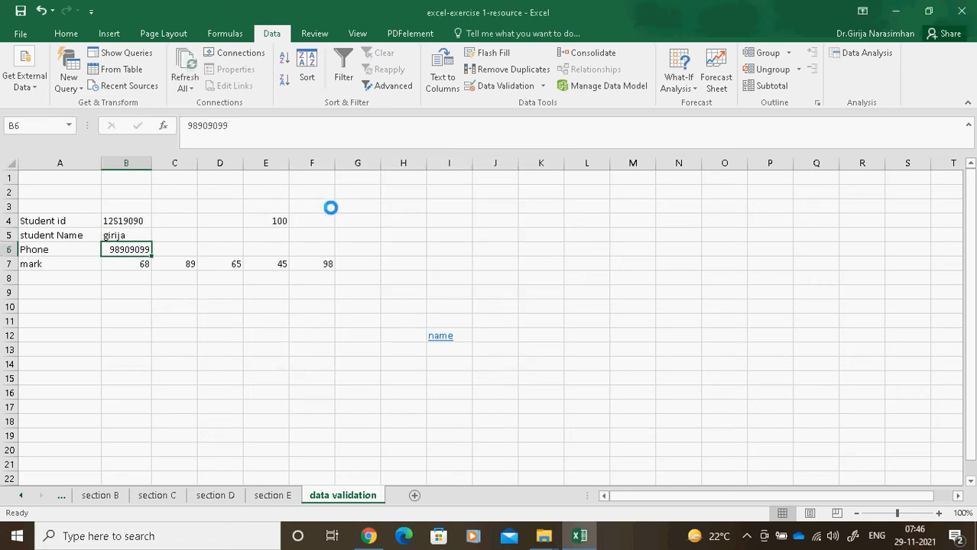
click(546, 84)
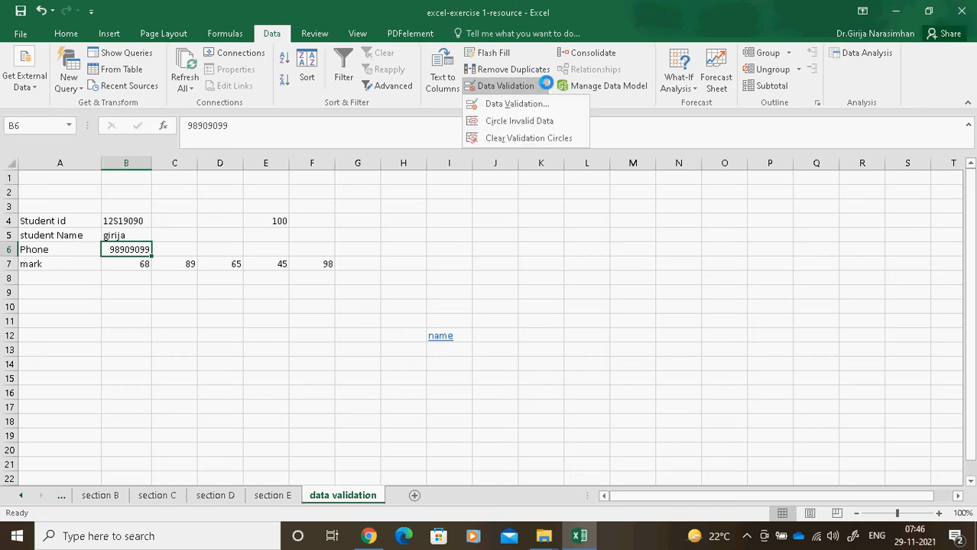
click(533, 102)
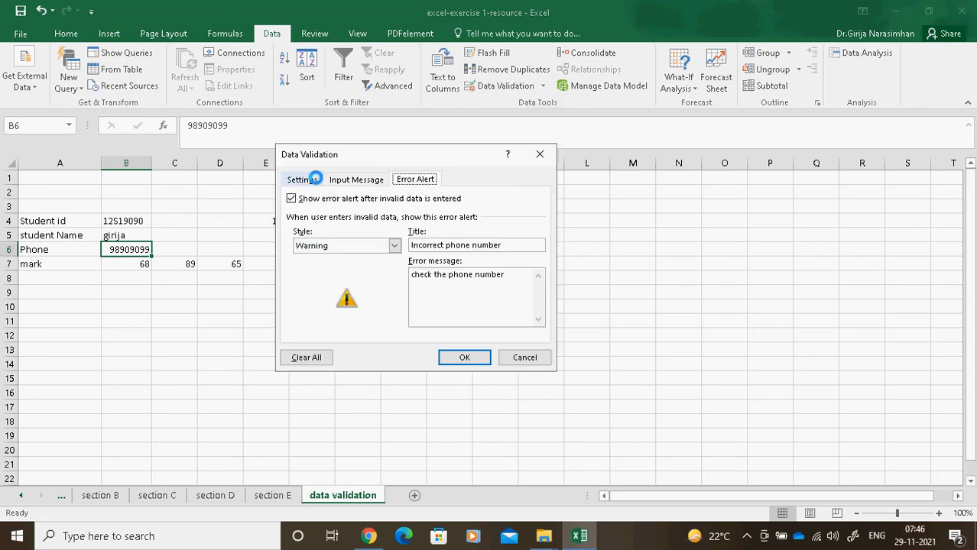
click(302, 180)
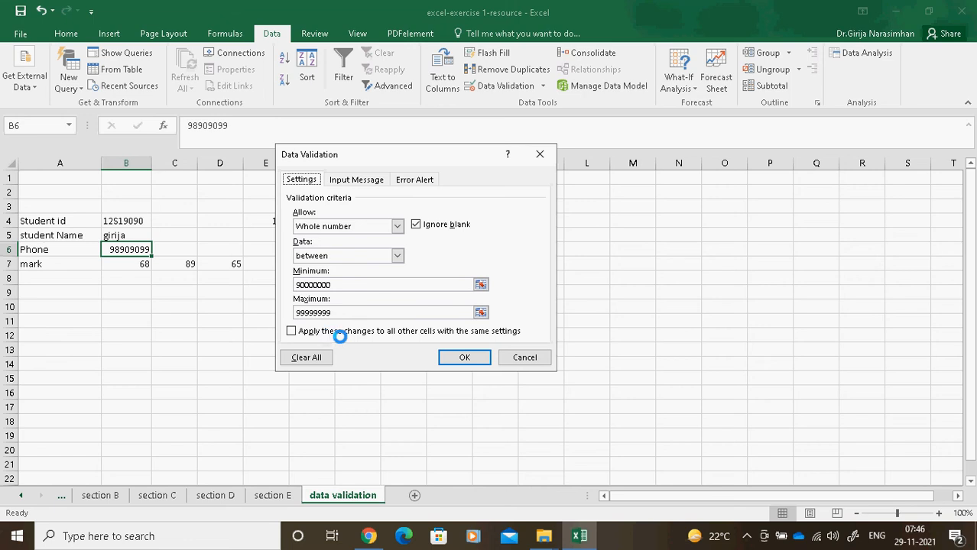
click(461, 356)
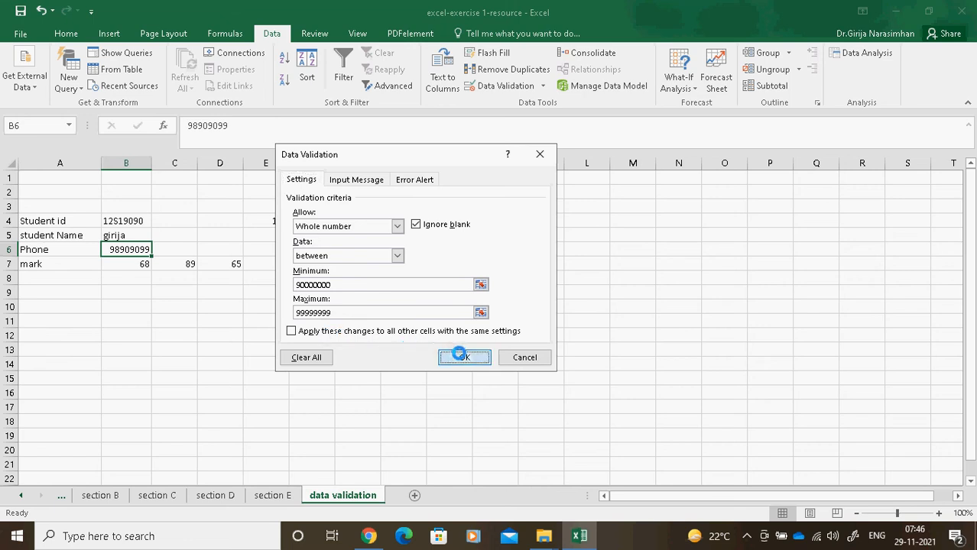
click(372, 387)
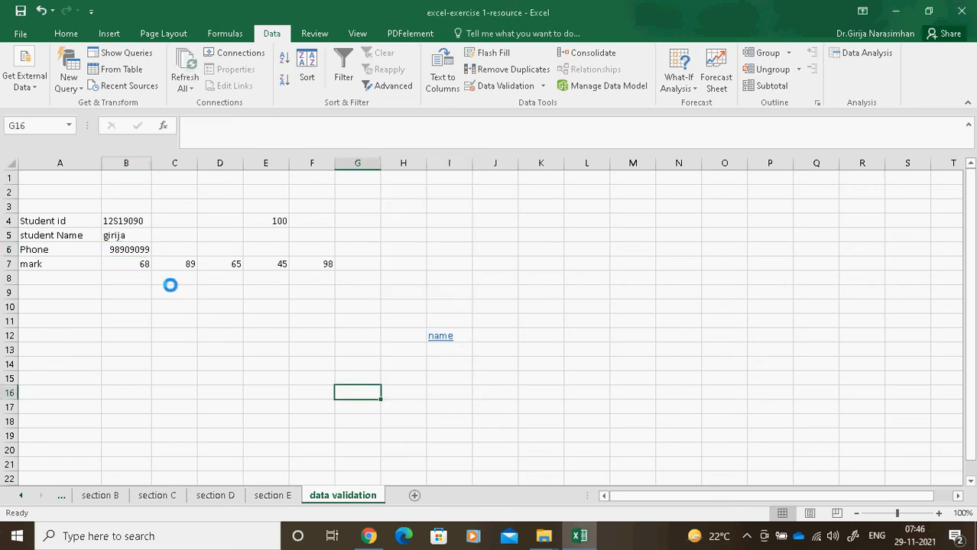
Restrict the marks in B7:F7 to whole numbers greater than or equal to 67.
drag(138, 264, 319, 264)
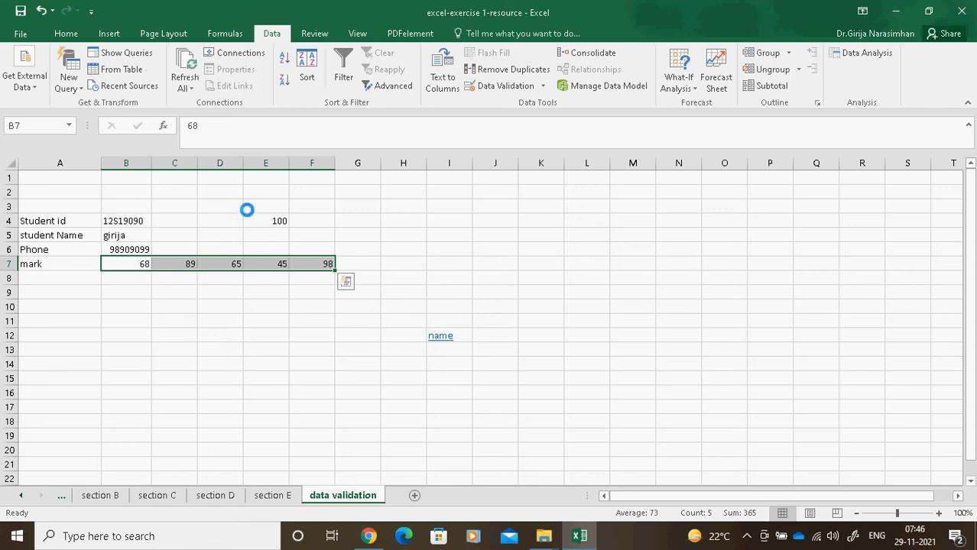
click(282, 221)
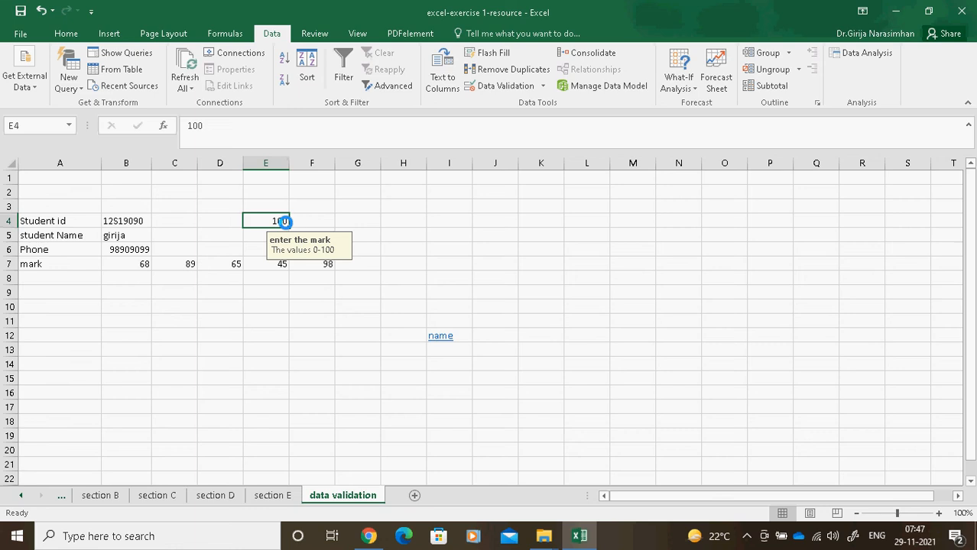
click(135, 263)
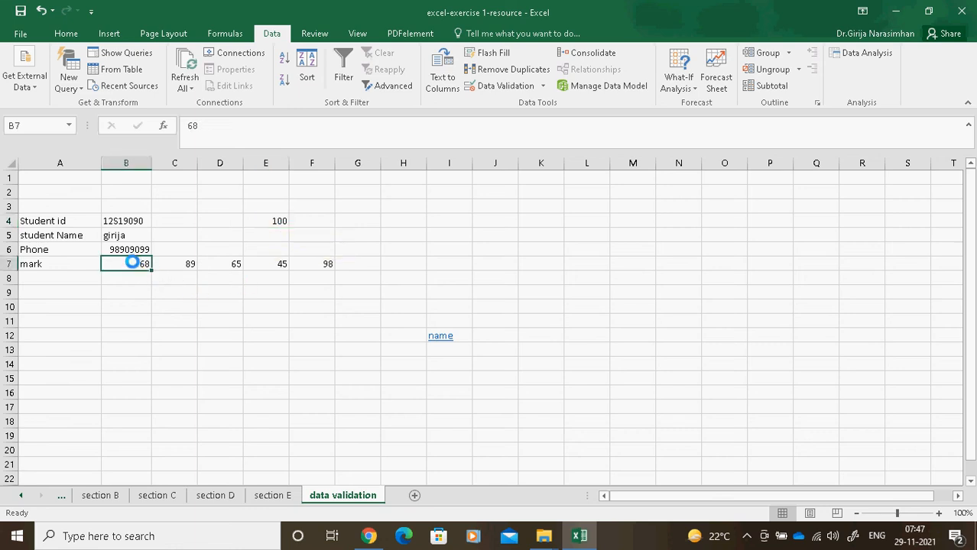
drag(132, 262, 326, 264)
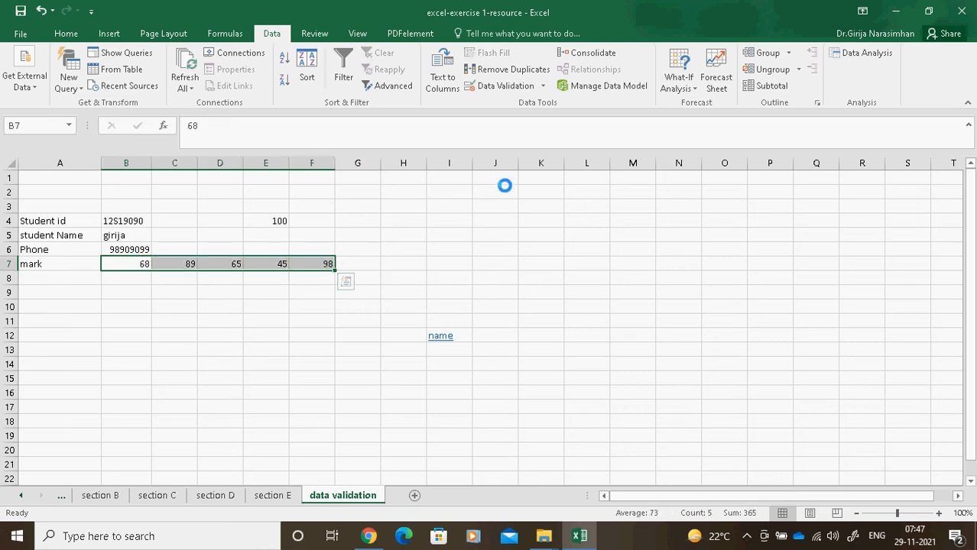
click(541, 86)
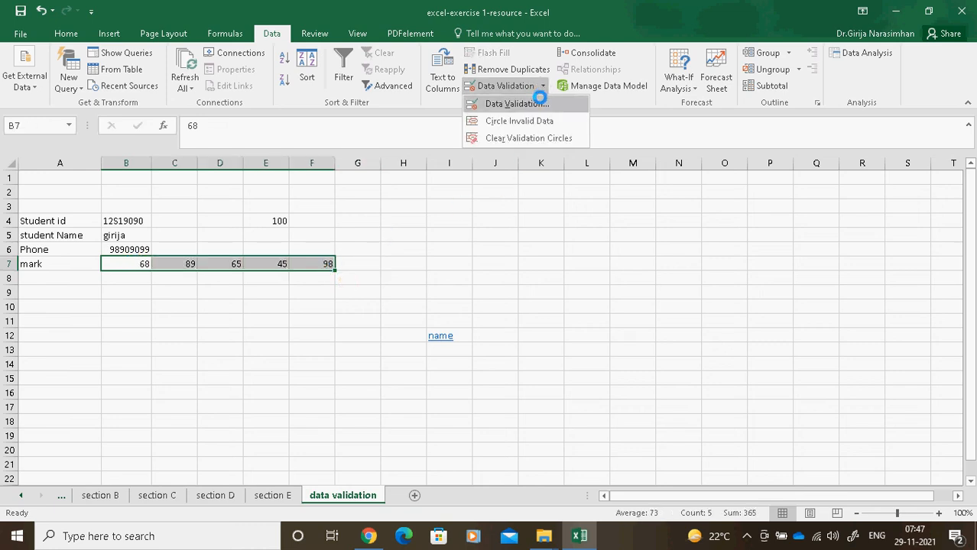
click(517, 103)
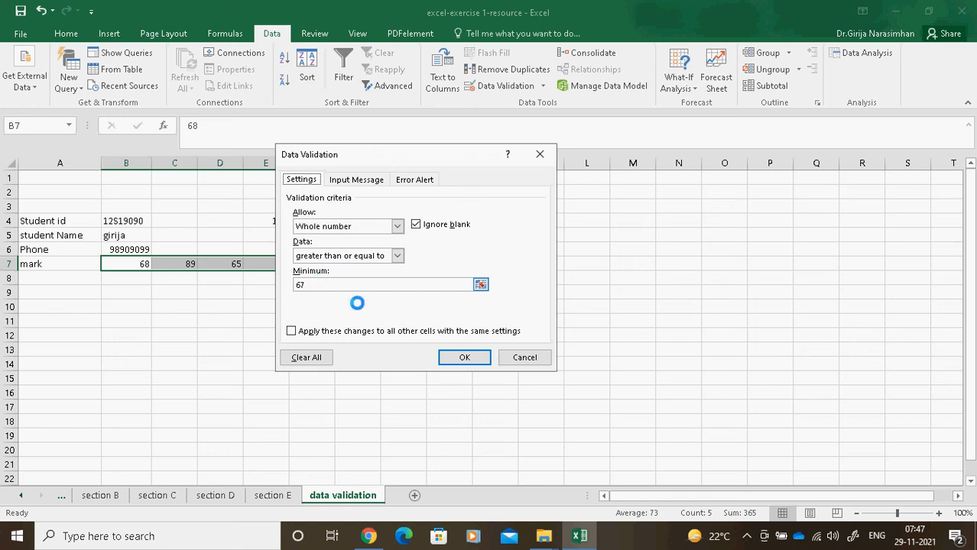
click(453, 358)
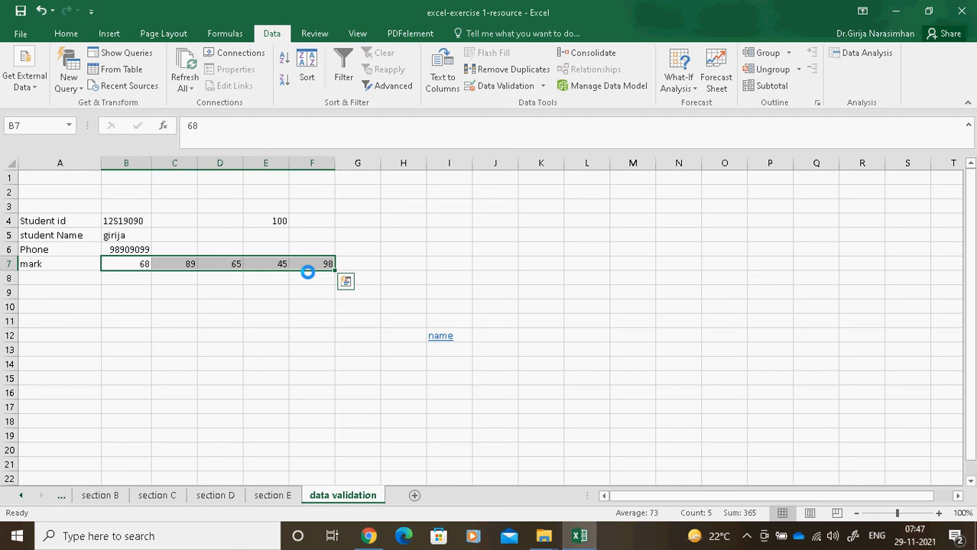
click(542, 85)
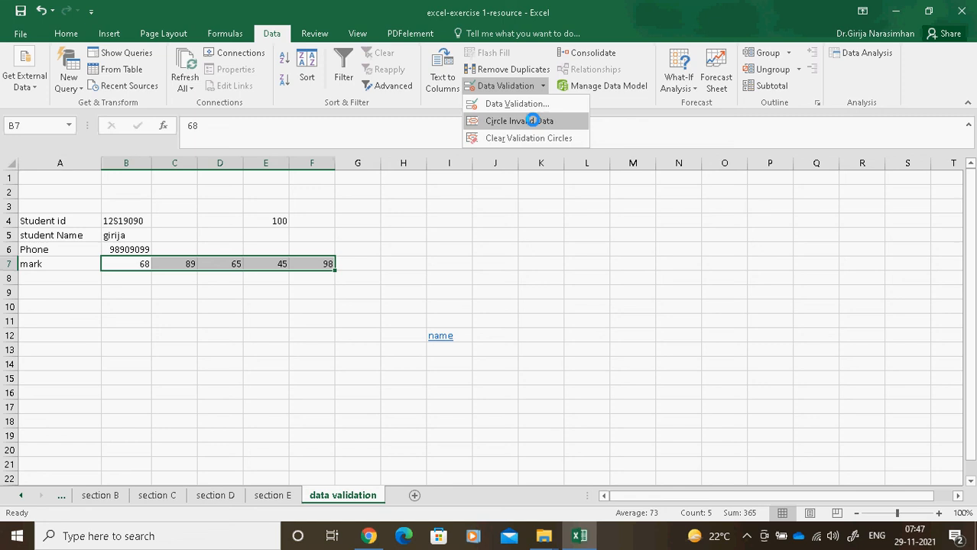
click(532, 121)
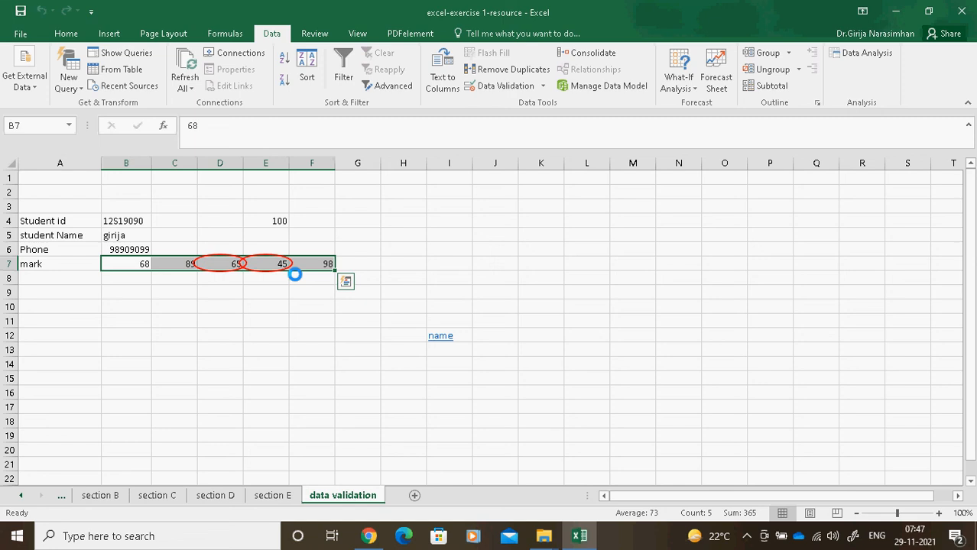
click(545, 85)
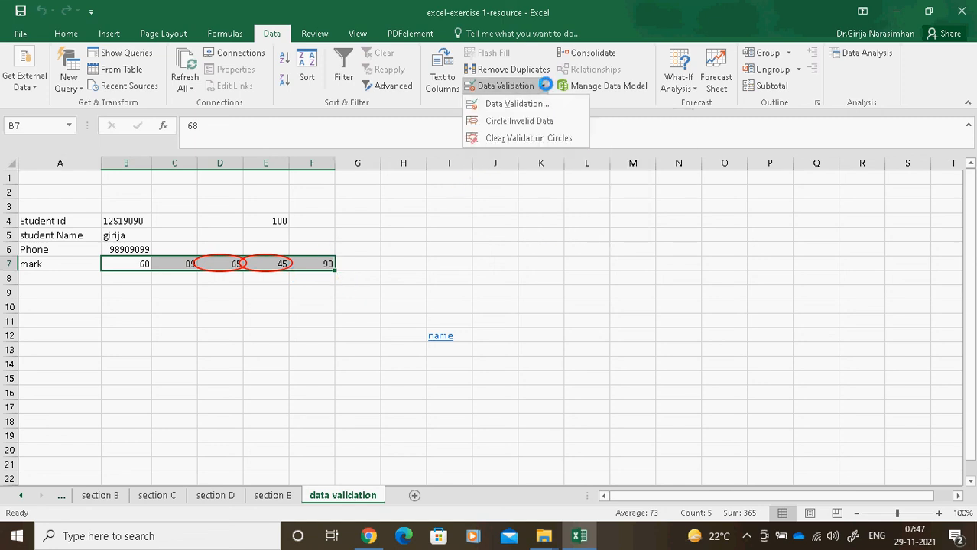
click(530, 139)
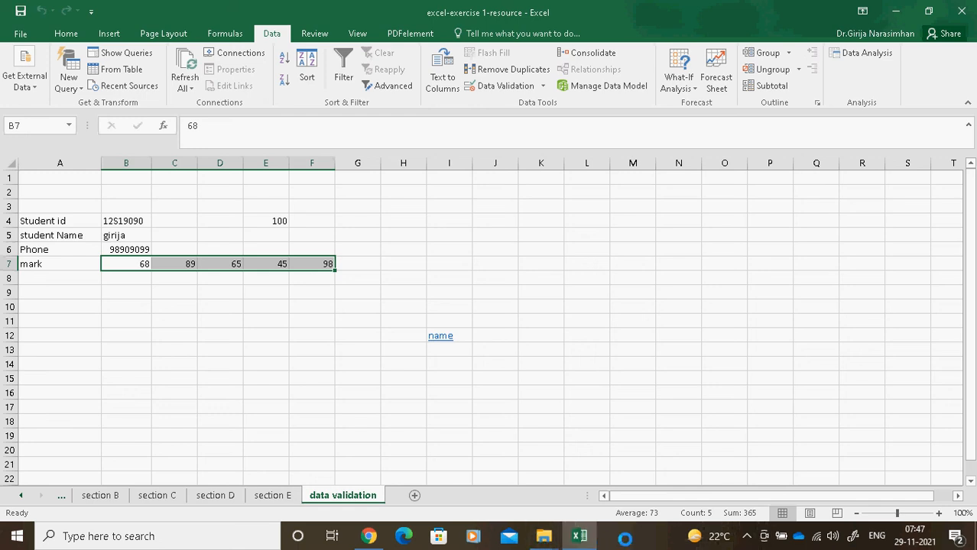
click(744, 536)
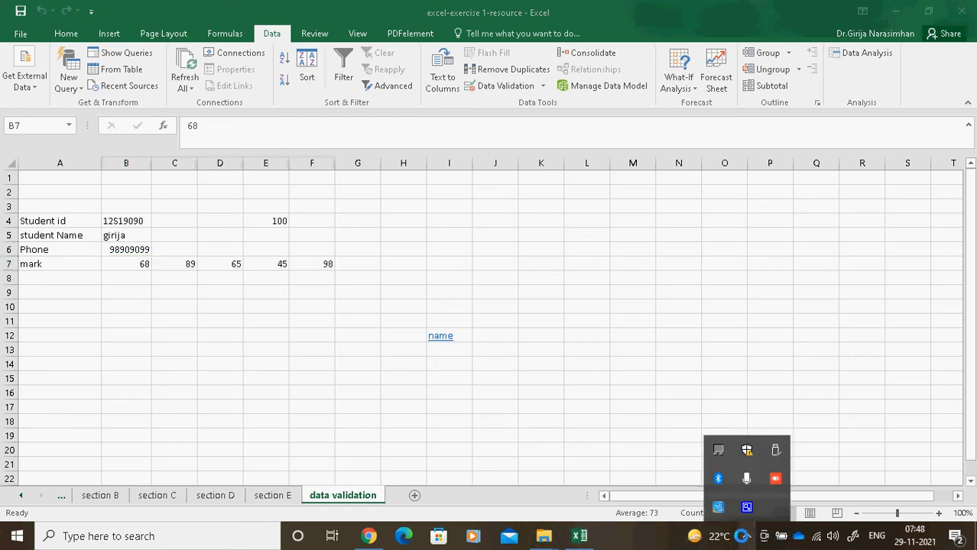
right_click(746, 506)
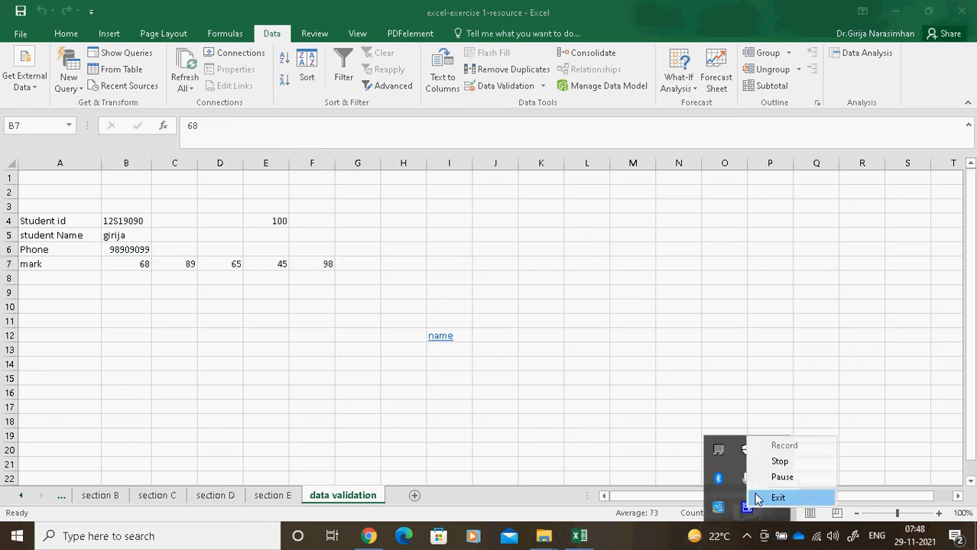